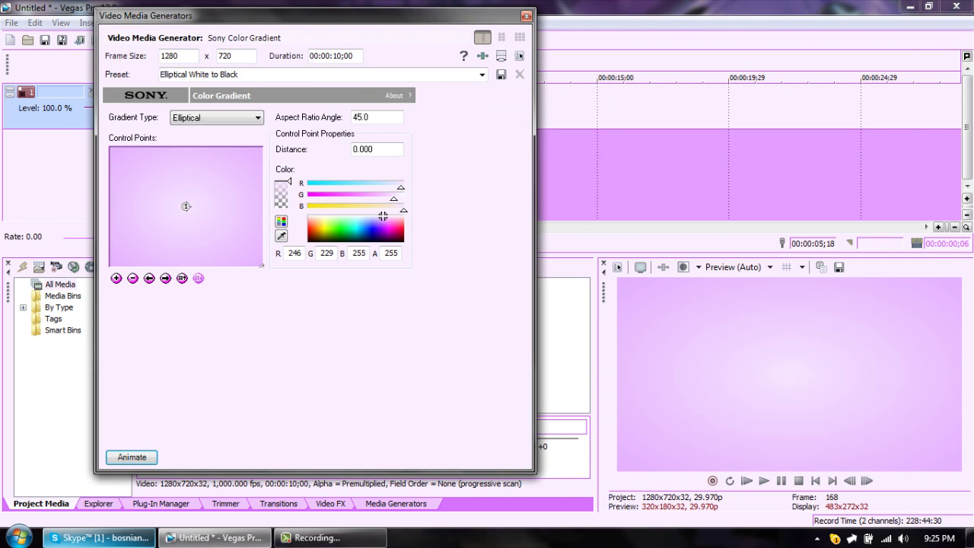
# Step: Close the gradient generator settings and insert a new empty video track
pyautogui.click(526, 15)
pyautogui.rightClick(479, 110)
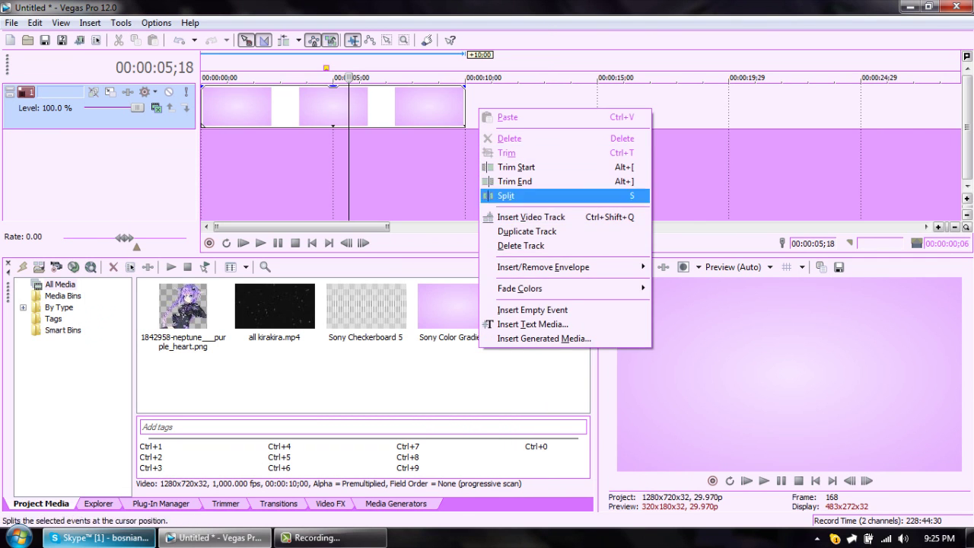
pyautogui.click(531, 217)
# Step: Place a Sony Checkerboard 5 vertical-stripe generator event on the new track
pyautogui.doubleClick(366, 306)
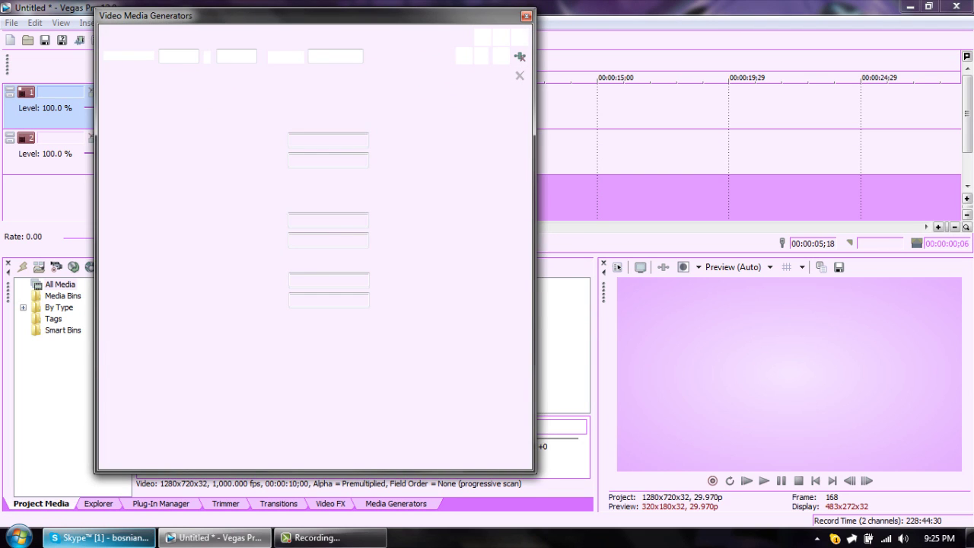
pyautogui.click(526, 15)
pyautogui.click(357, 128)
pyautogui.rightClick(326, 103)
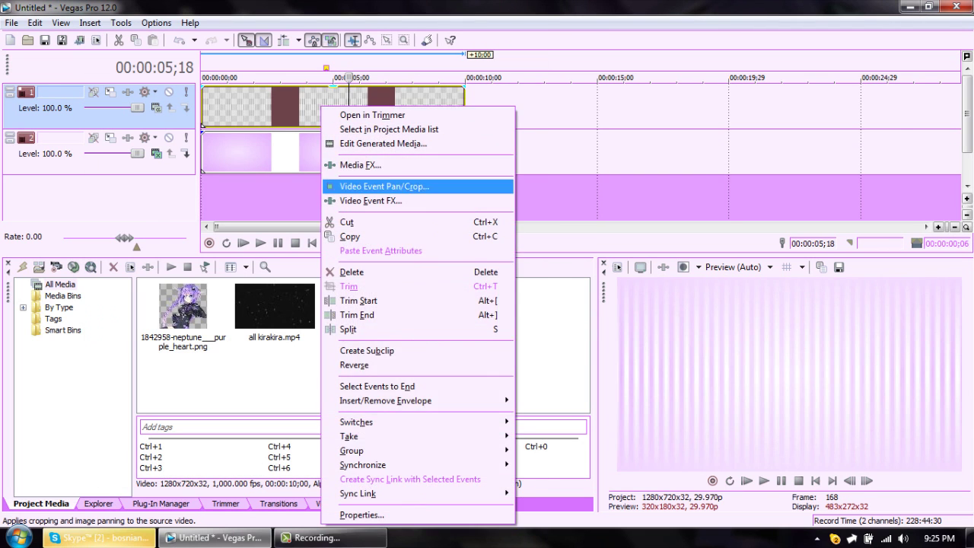
# Step: In Pan/Crop, rotate the checkerboard stripes diagonally and shrink the frame to enlarge them
pyautogui.click(365, 185)
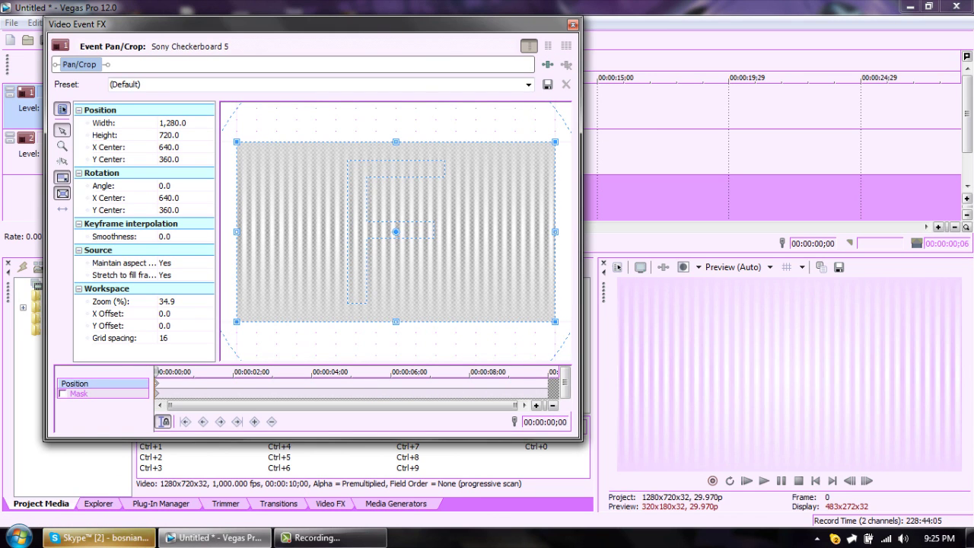
pyautogui.moveTo(563, 328); pyautogui.dragTo(465, 411)
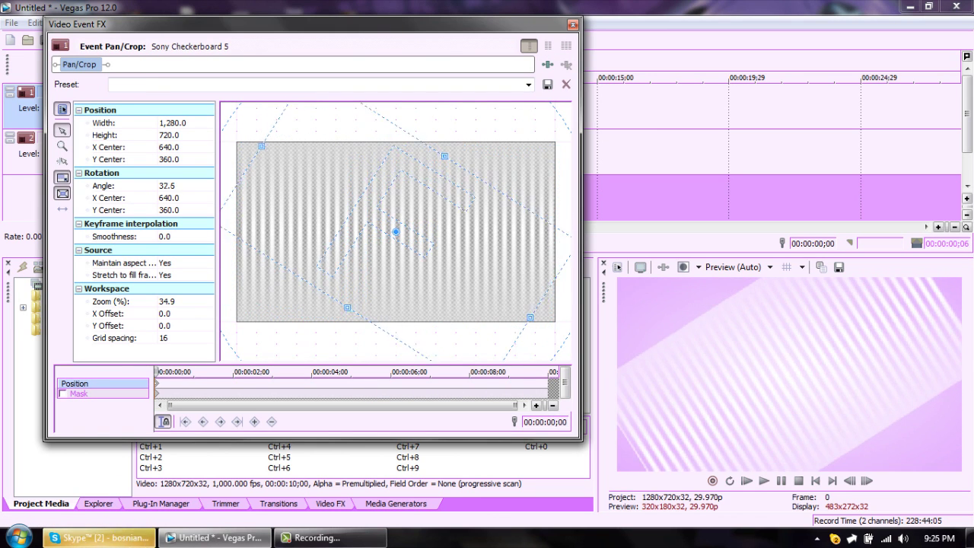
pyautogui.moveTo(566, 296); pyautogui.dragTo(478, 262)
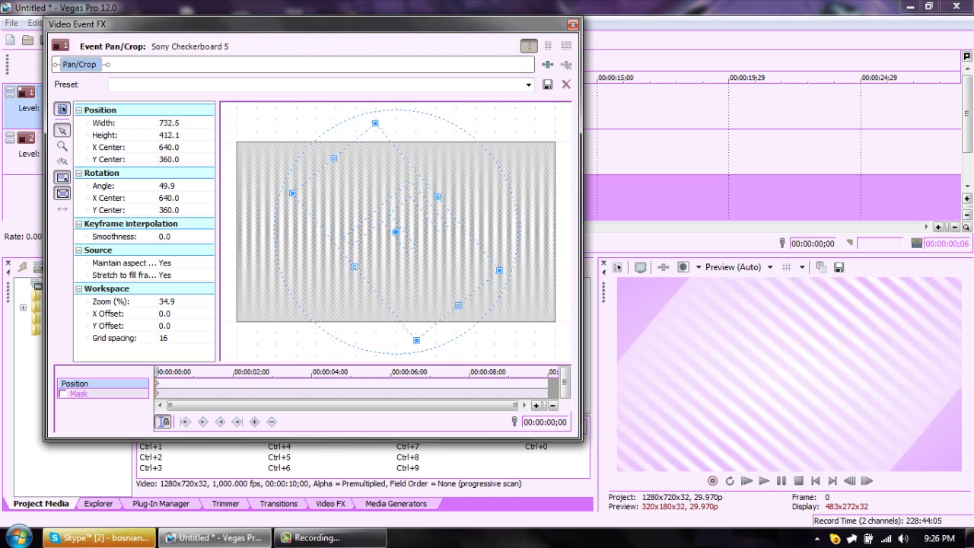
pyautogui.click(573, 24)
# Step: Fade the stripe overlay to 12% opacity and add a new top video track
pyautogui.moveTo(332, 86); pyautogui.dragTo(333, 130)
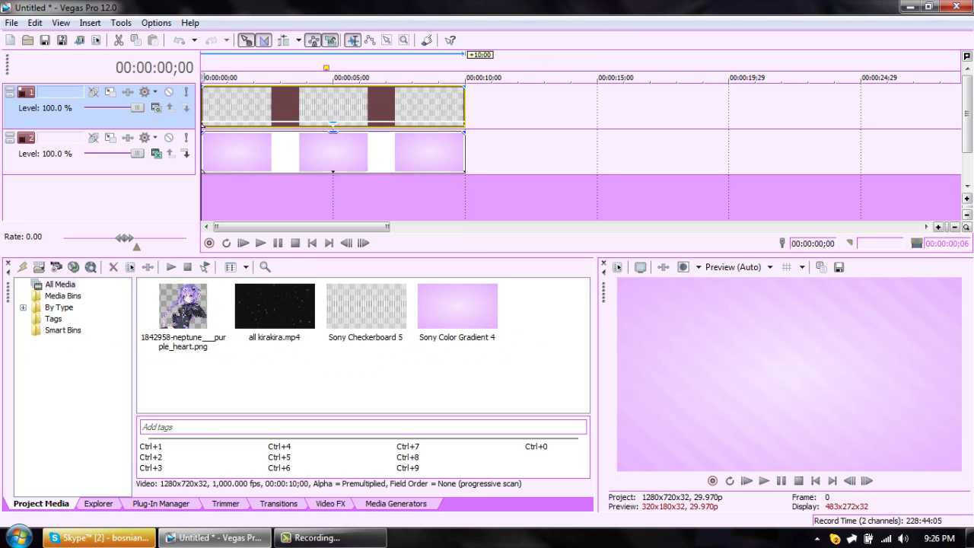
pyautogui.rightClick(482, 113)
pyautogui.click(502, 221)
# Step: Put the Neptune image on the top track and frame it with the 16:9 Pan/Crop preset
pyautogui.moveTo(183, 304); pyautogui.dragTo(221, 107)
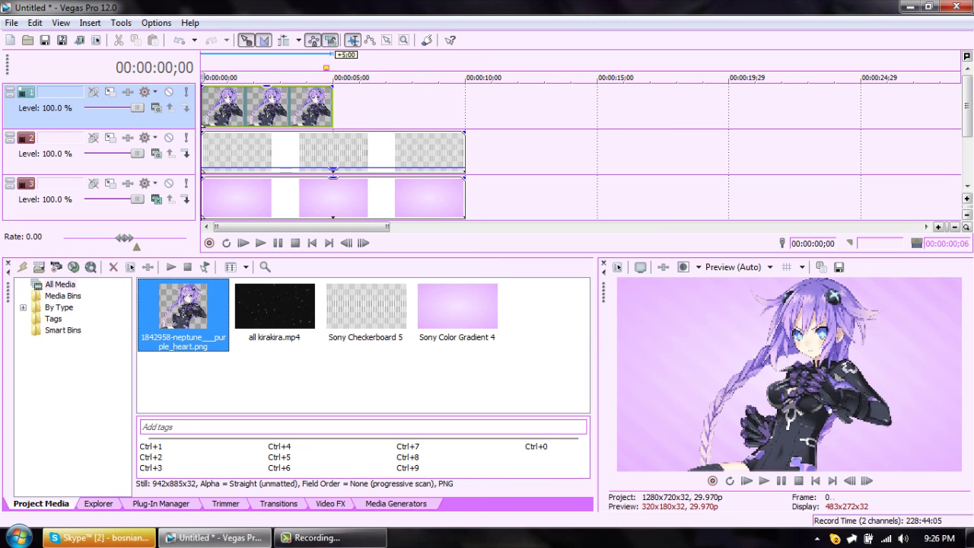
pyautogui.rightClick(228, 107)
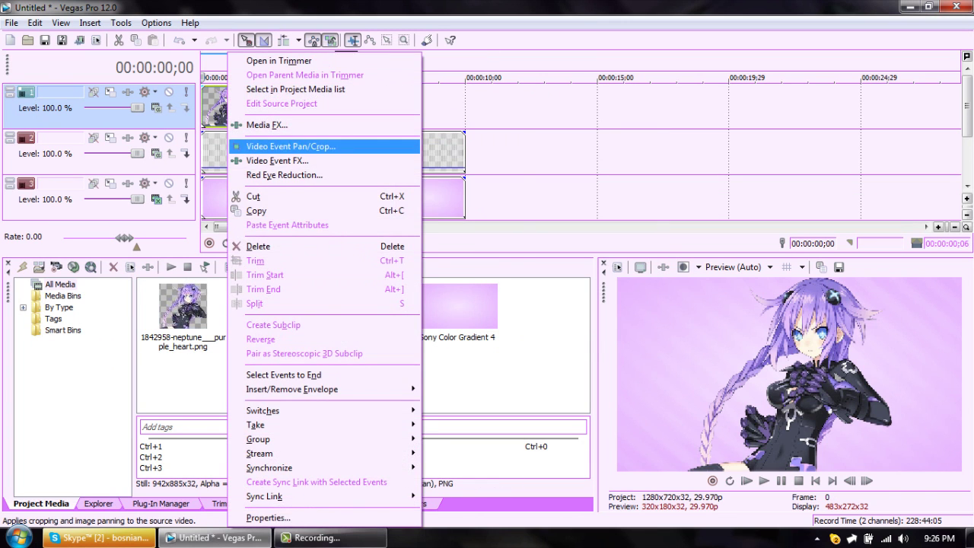
pyautogui.click(291, 146)
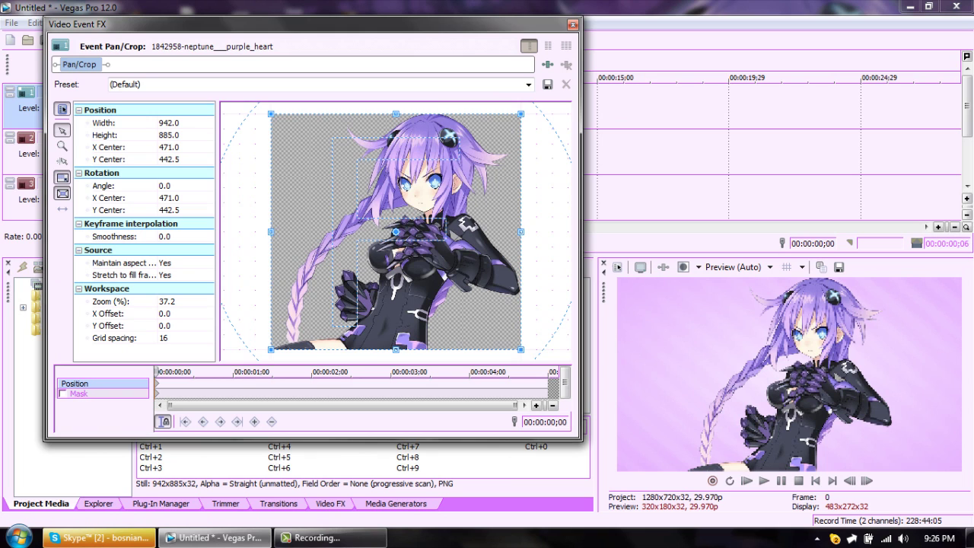
pyautogui.click(529, 85)
pyautogui.click(168, 115)
# Step: Shrink the Neptune image and shift it sideways, adding an end keyframe so it drifts
pyautogui.moveTo(395, 153)
pyautogui.mouseDown()
pyautogui.moveTo(396, 122)
pyautogui.moveTo(395, 130)
pyautogui.mouseUp()
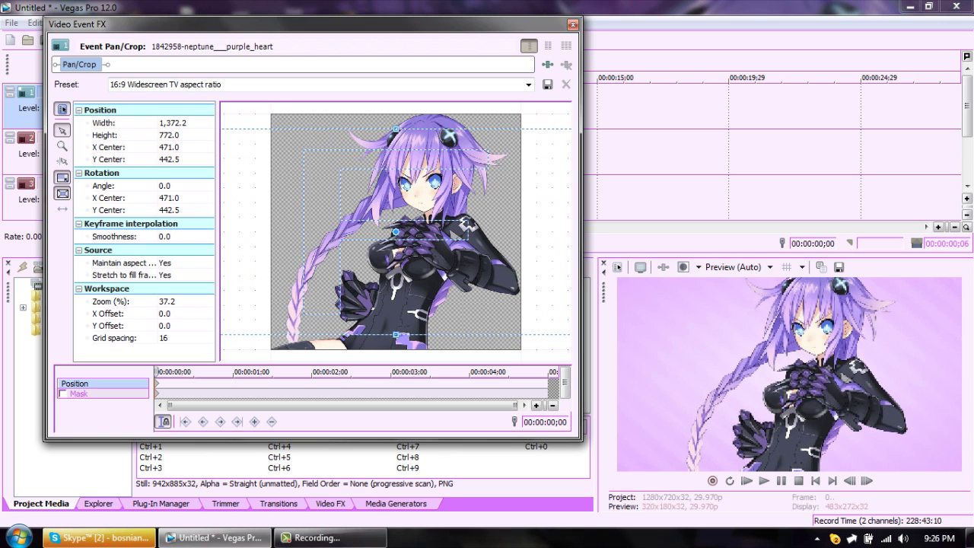
pyautogui.moveTo(395, 231); pyautogui.dragTo(404, 231)
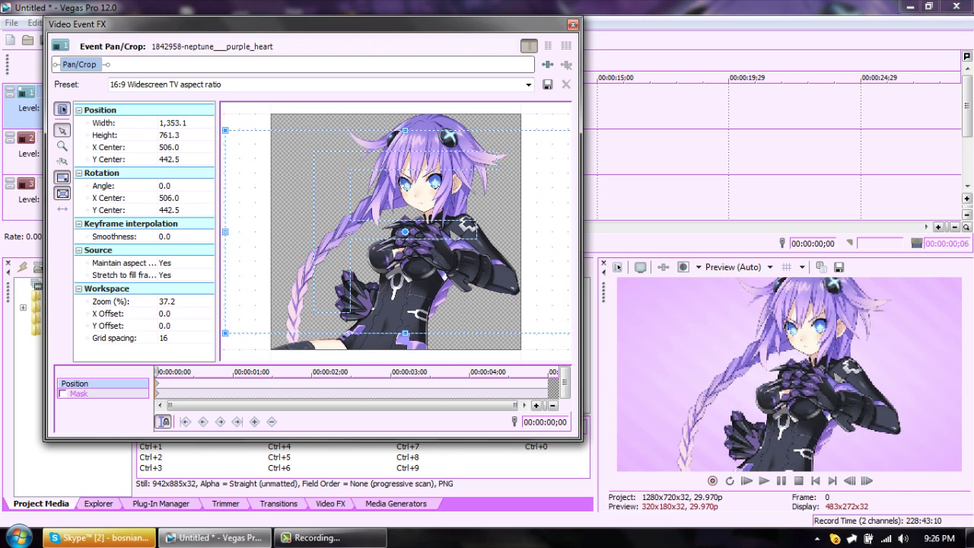
pyautogui.moveTo(404, 231); pyautogui.dragTo(407, 231)
pyautogui.moveTo(516, 404); pyautogui.dragTo(346, 405)
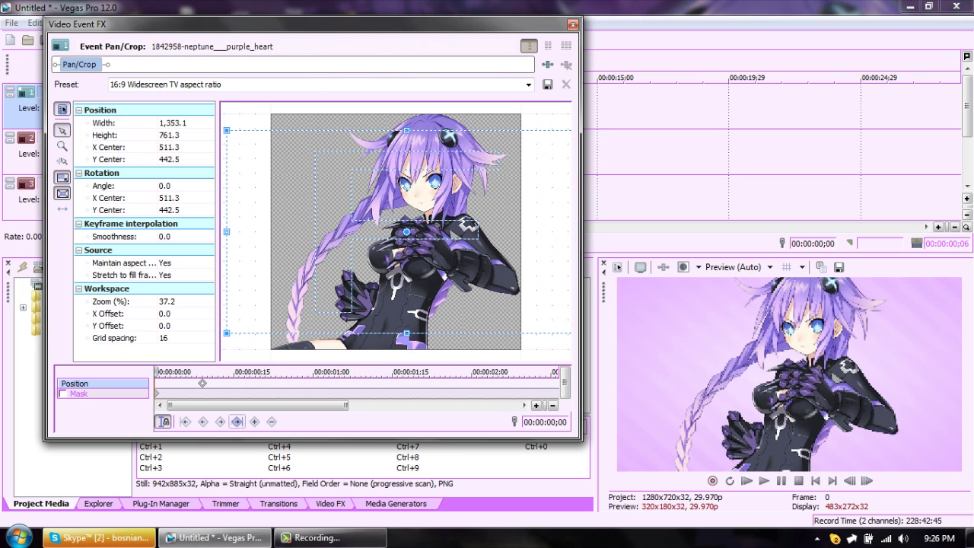
pyautogui.moveTo(406, 231); pyautogui.dragTo(740, 230)
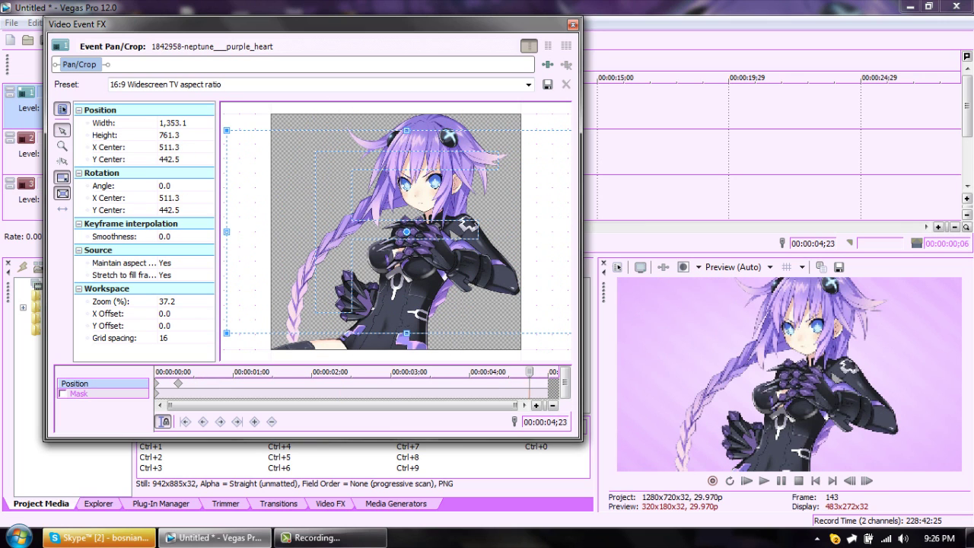
pyautogui.moveTo(407, 231); pyautogui.dragTo(398, 231)
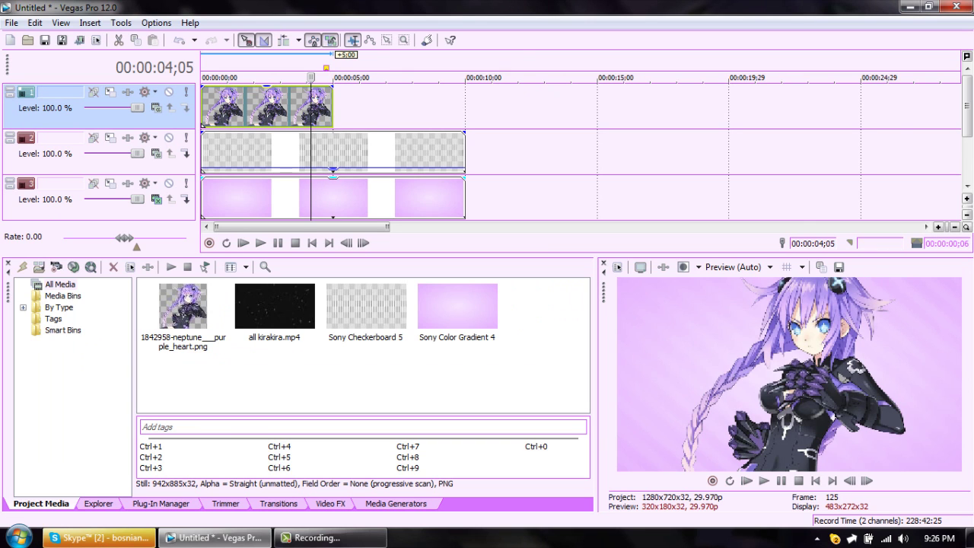
pyautogui.click(396, 503)
pyautogui.click(80, 377)
# Step: Add a Titles & Text event on the top track reading 'Purple Heart'
pyautogui.moveTo(177, 318); pyautogui.dragTo(346, 107)
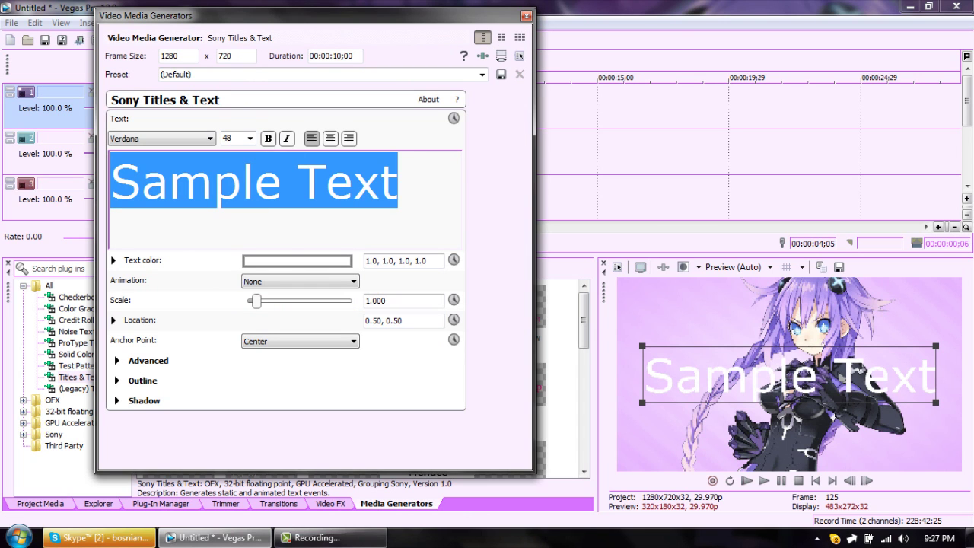
pyautogui.write('Purple')
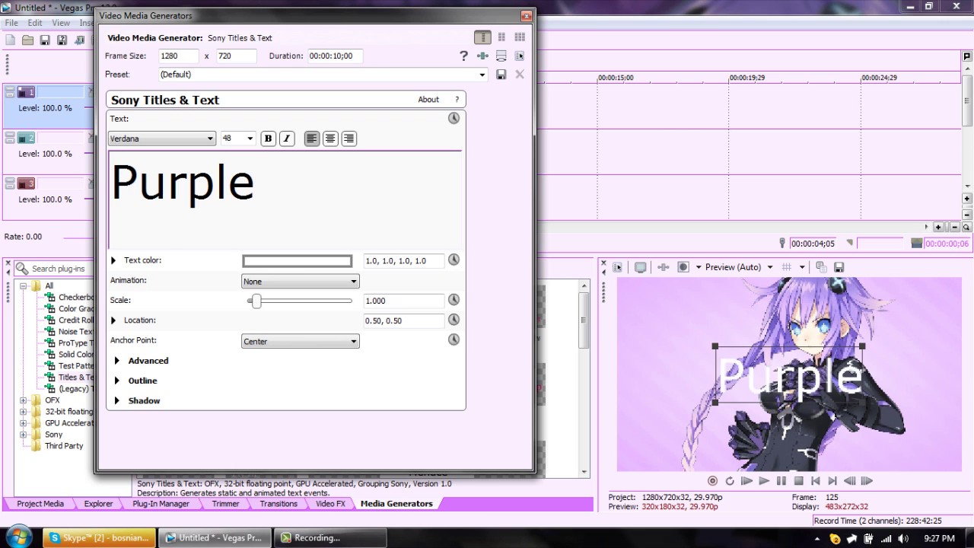
pyautogui.write(' Hear')
pyautogui.press('BackSpace')
pyautogui.press('BackSpace')
pyautogui.write('rt')
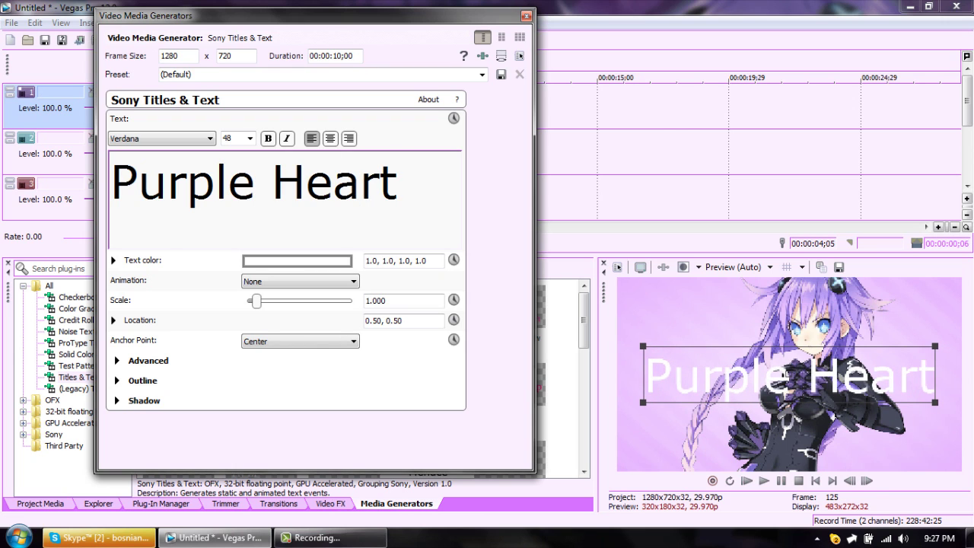
# Step: Set the whole title's font to SquareFont
pyautogui.hotkey('ctrl', 'a')
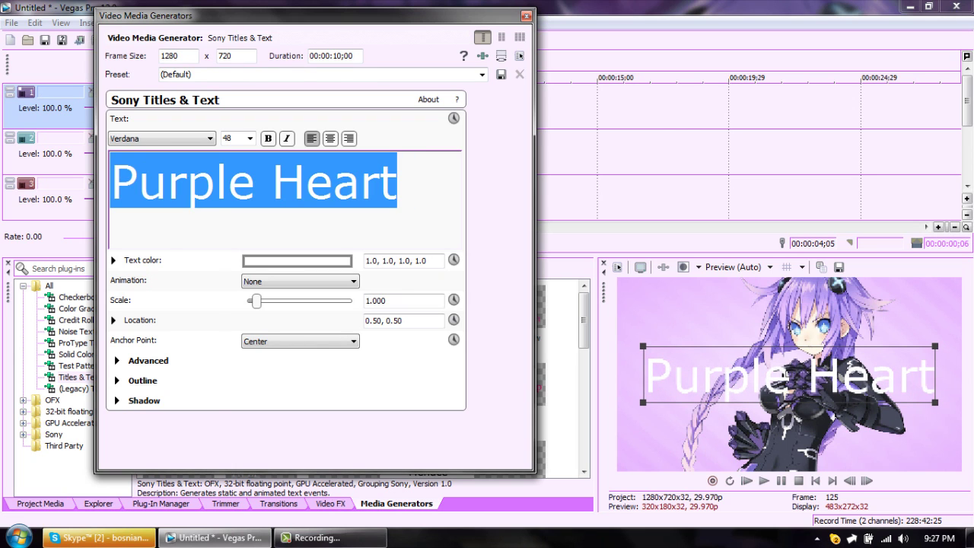
pyautogui.click(210, 138)
pyautogui.press('s')
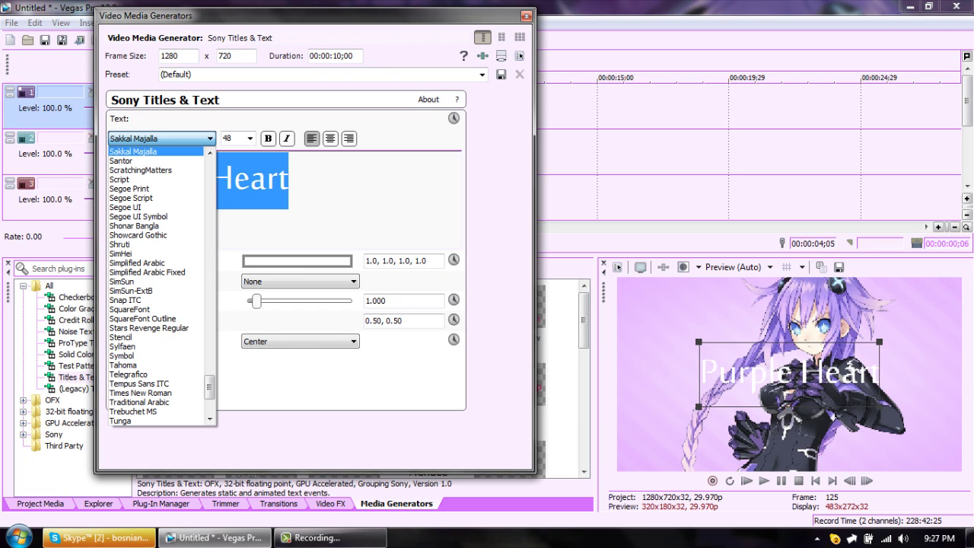
pyautogui.click(157, 309)
pyautogui.click(412, 177)
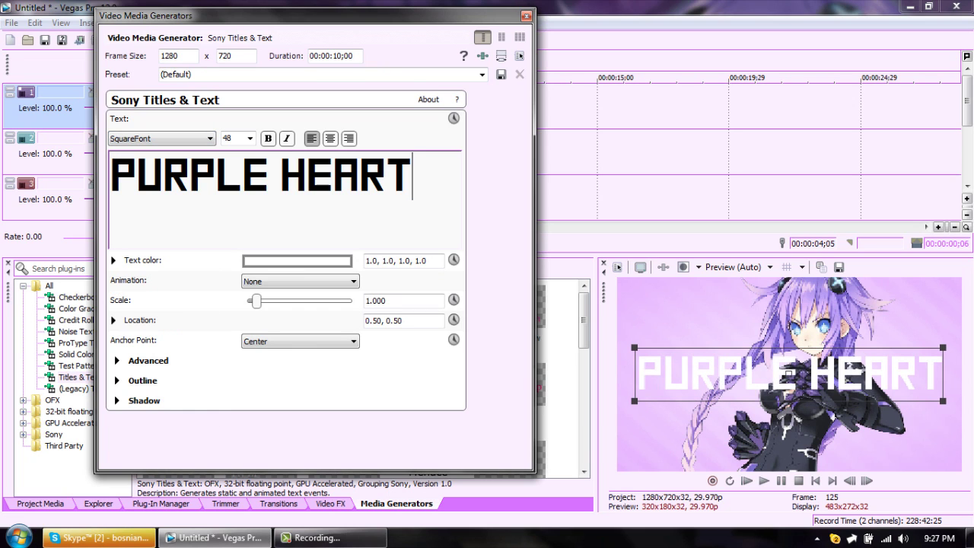
pyautogui.click(297, 261)
pyautogui.click(196, 280)
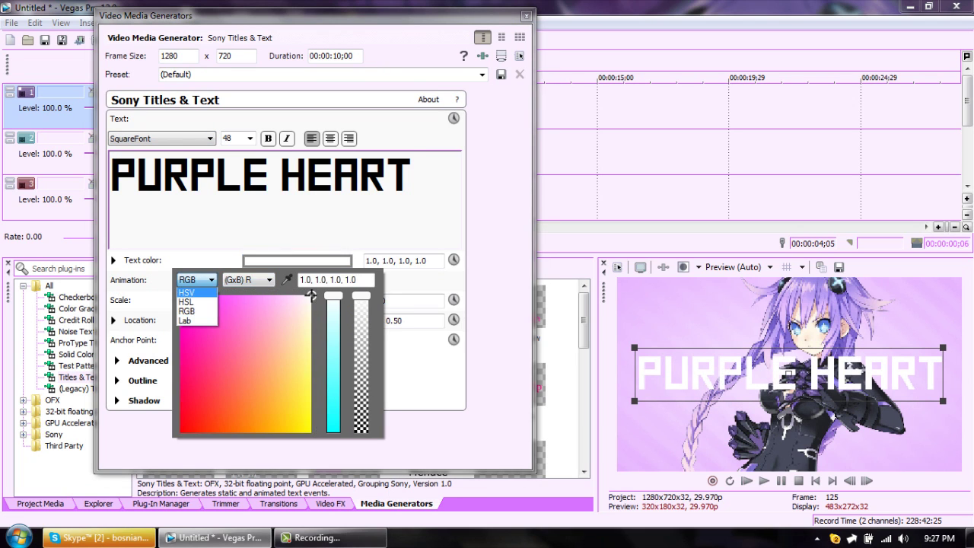
# Step: Colour the title text soft lavender using the HSV picker
pyautogui.click(190, 302)
pyautogui.click(333, 308)
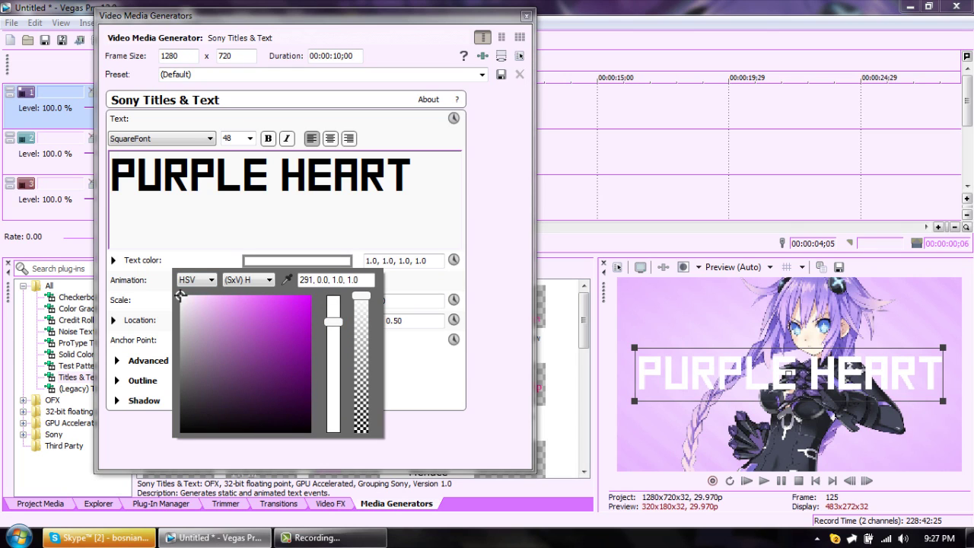
pyautogui.moveTo(333, 321); pyautogui.dragTo(333, 328)
pyautogui.moveTo(181, 294); pyautogui.dragTo(225, 297)
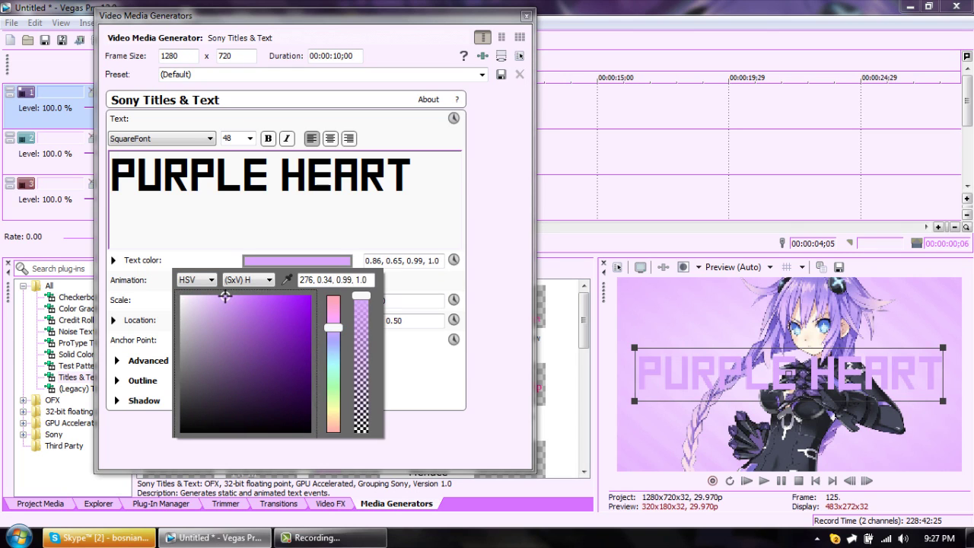
pyautogui.press('Return')
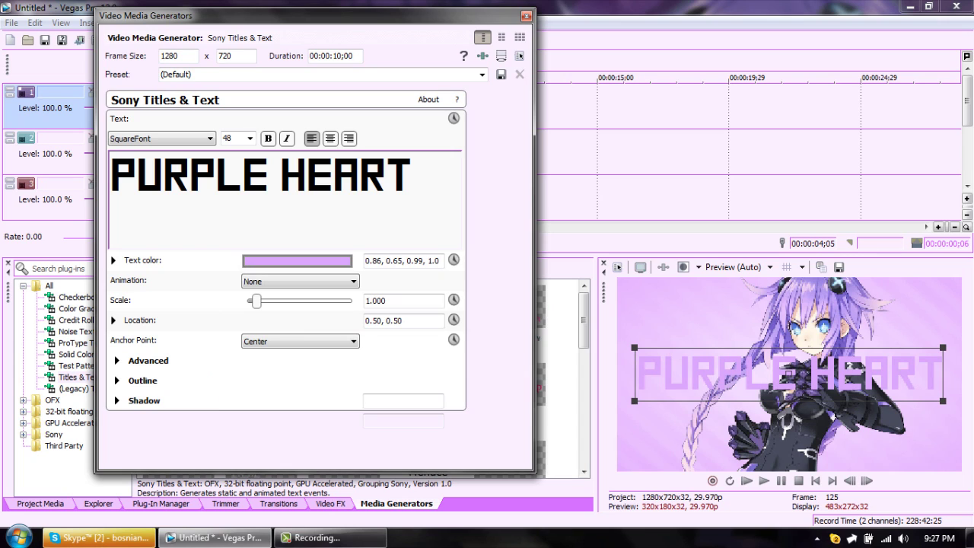
# Step: Give the title a white outline about 5 wide and scale it to roughly 0.98
pyautogui.click(116, 380)
pyautogui.moveTo(246, 401); pyautogui.dragTo(305, 401)
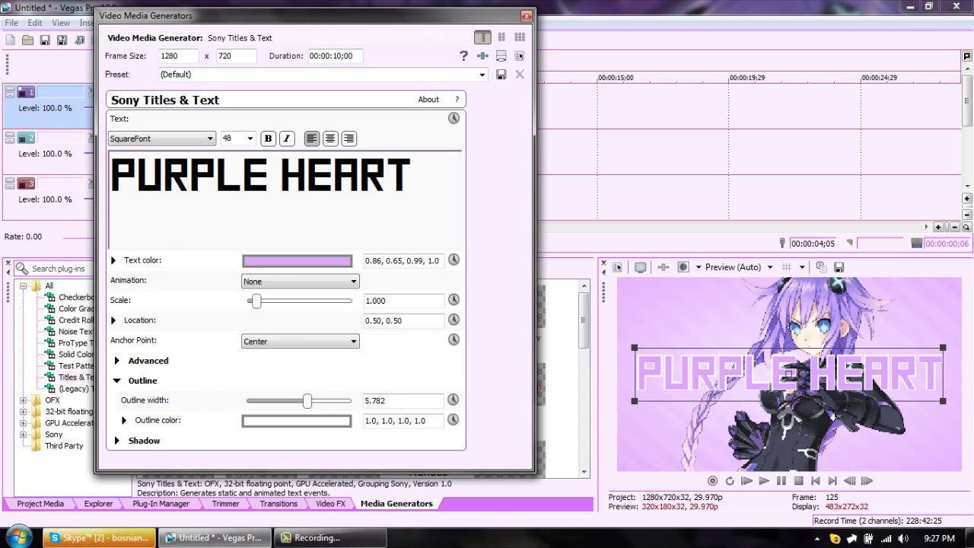
pyautogui.moveTo(326, 302); pyautogui.dragTo(256, 302)
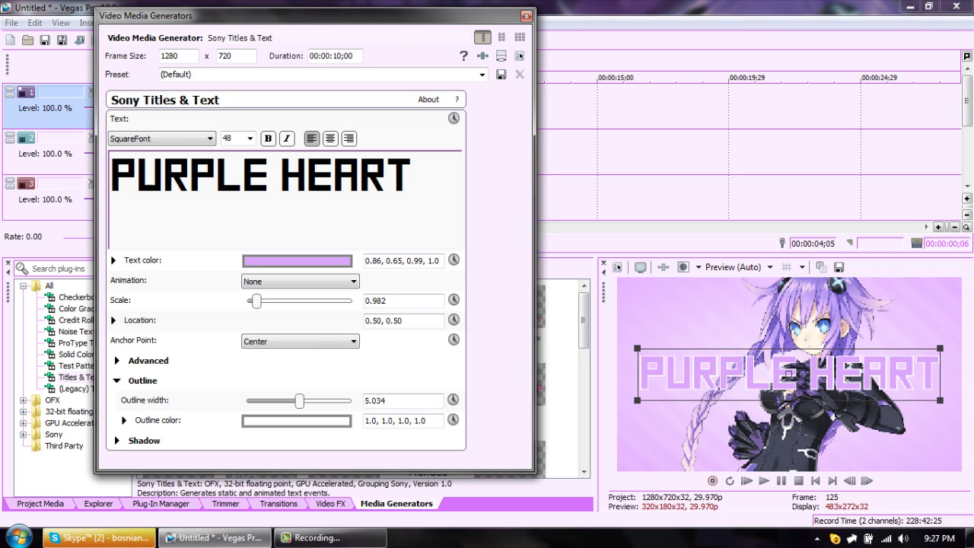
# Step: Enable the title's drop shadow with offsets of 0.075
pyautogui.click(117, 380)
pyautogui.click(117, 400)
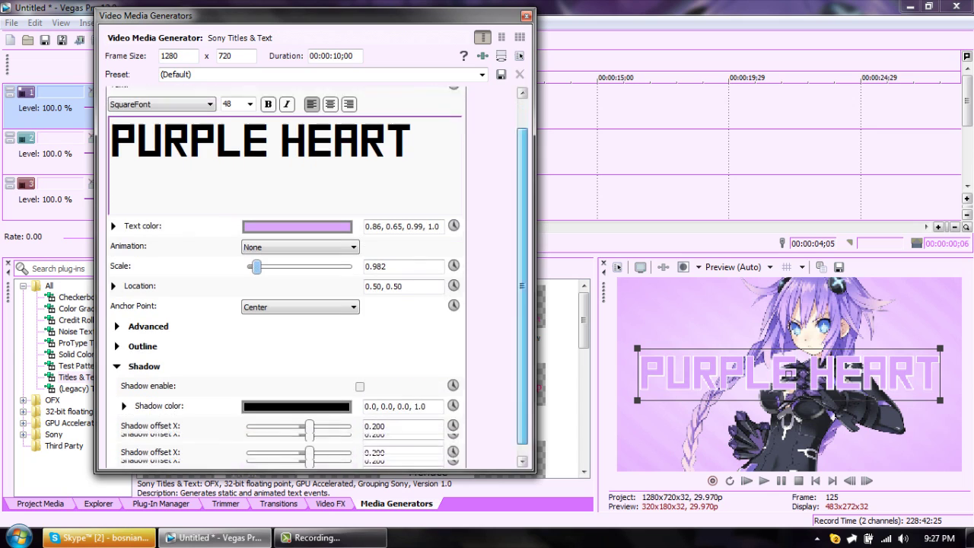
pyautogui.scroll(-2, 145, 400)
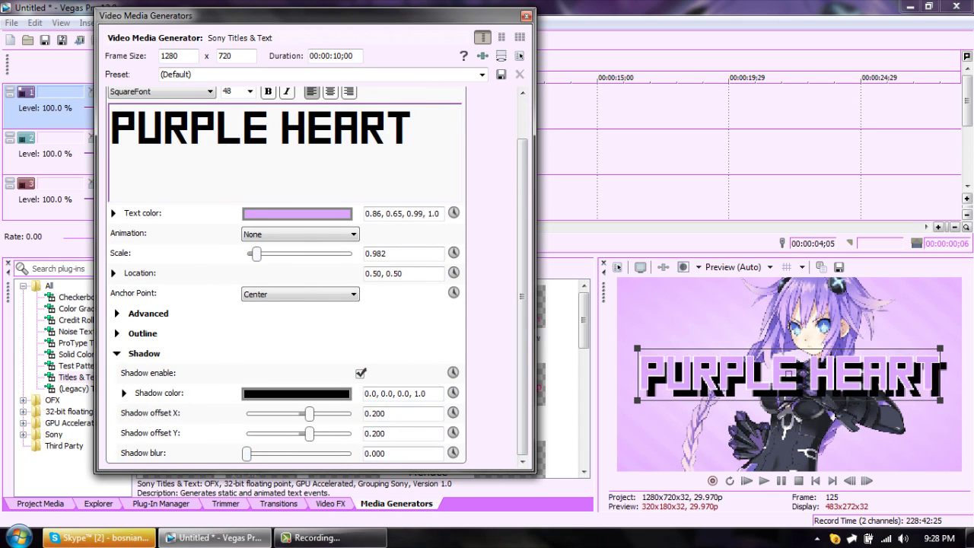
pyautogui.moveTo(309, 413); pyautogui.dragTo(303, 433)
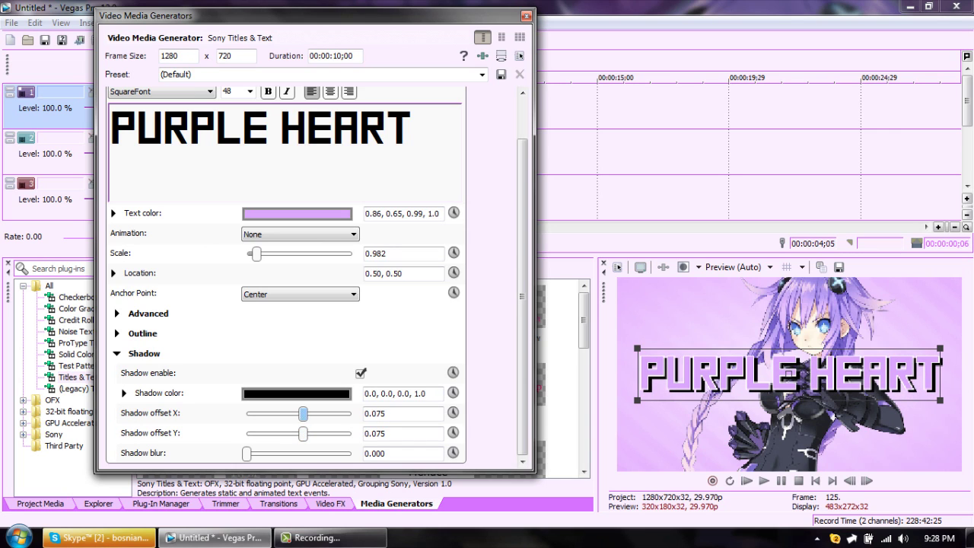
# Step: Make the shadow a saturated lilac and close the title generator settings
pyautogui.click(296, 394)
pyautogui.click(287, 369)
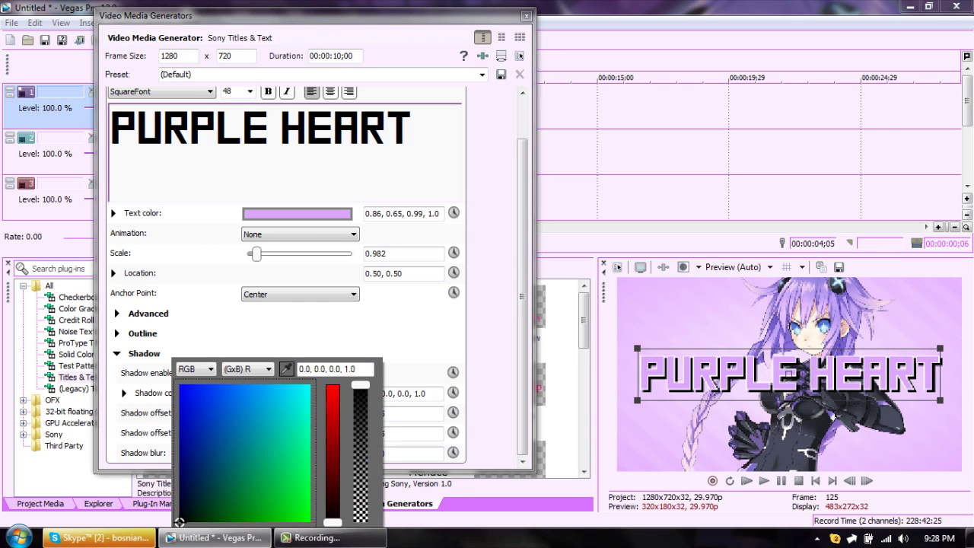
pyautogui.click(297, 213)
pyautogui.hotkey('alt', 'Down')
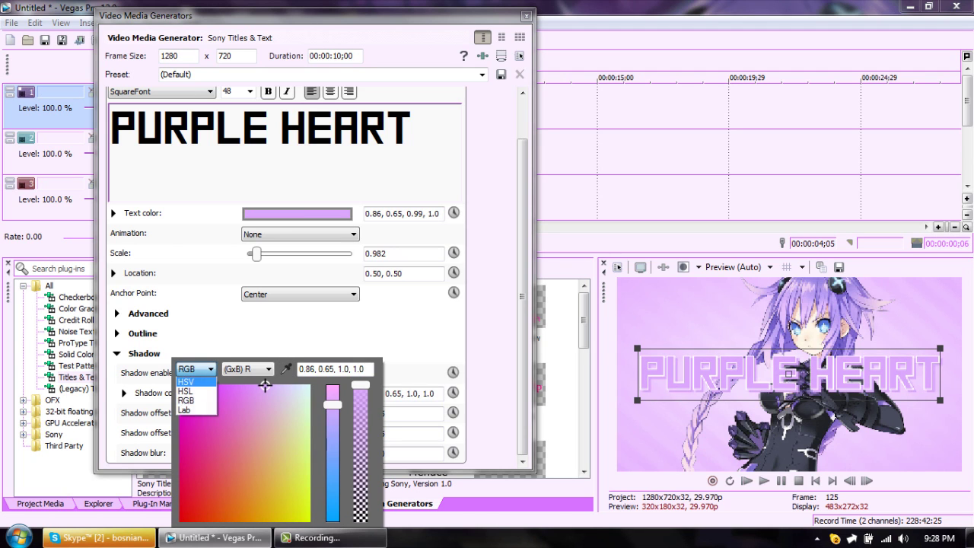
pyautogui.press('Return')
pyautogui.moveTo(225, 385); pyautogui.dragTo(247, 385)
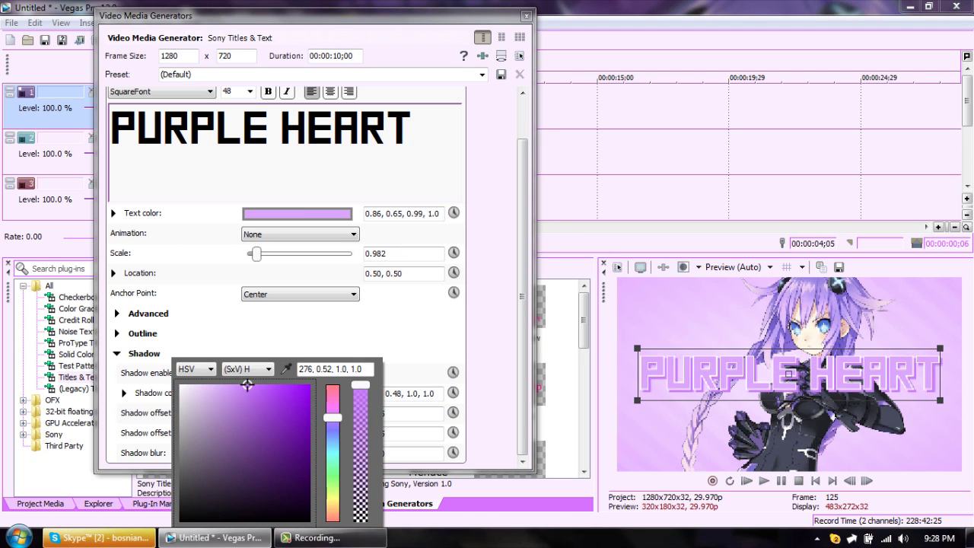
pyautogui.click(525, 15)
pyautogui.click(526, 15)
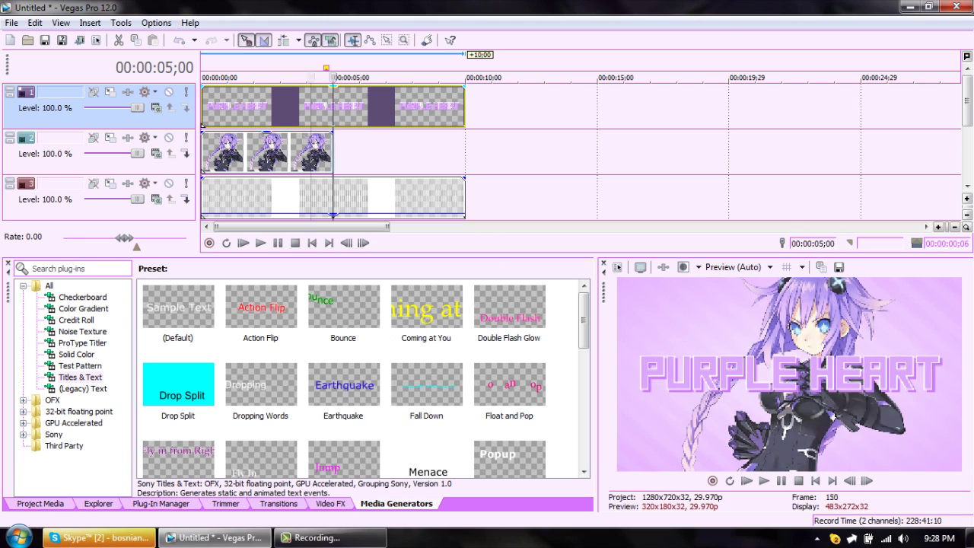
# Step: Check the Neptune image event's Pan/Crop settings
pyautogui.rightClick(289, 152)
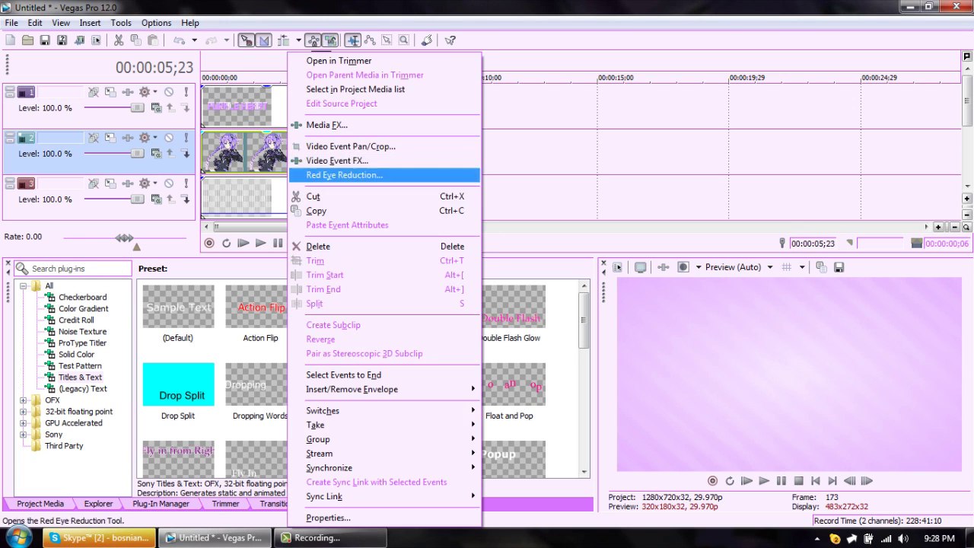
pyautogui.click(347, 146)
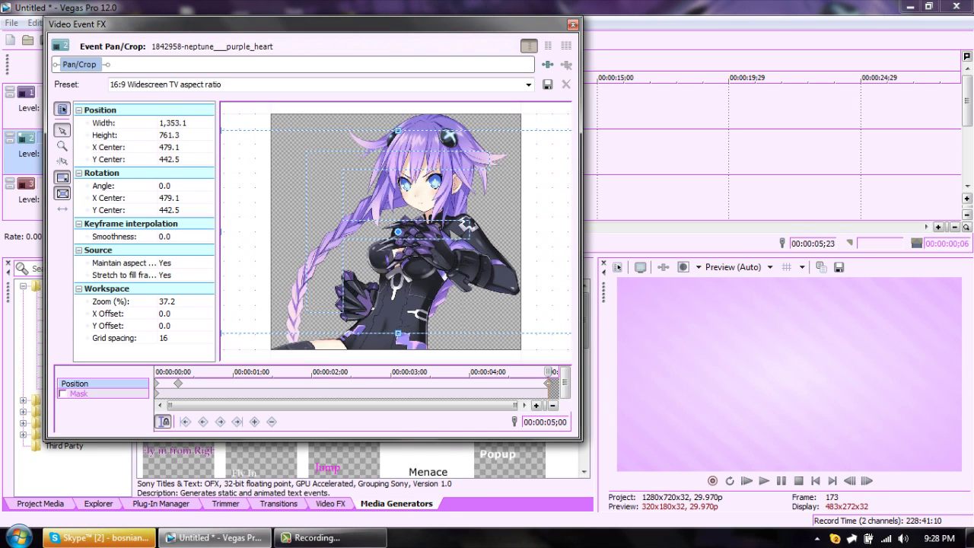
pyautogui.click(573, 24)
# Step: Animate the title from off-screen left (X Center about -642) to centred at its end
pyautogui.rightClick(312, 109)
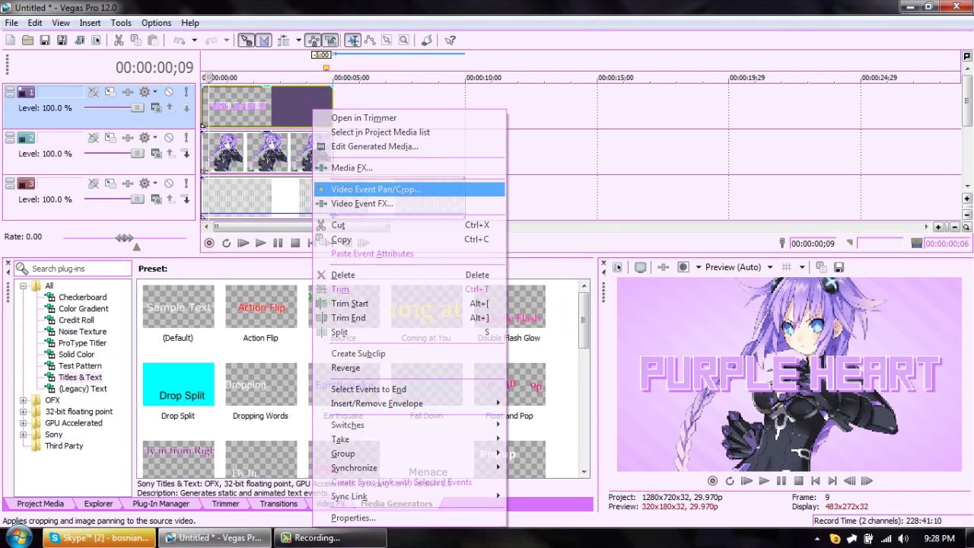
pyautogui.click(373, 189)
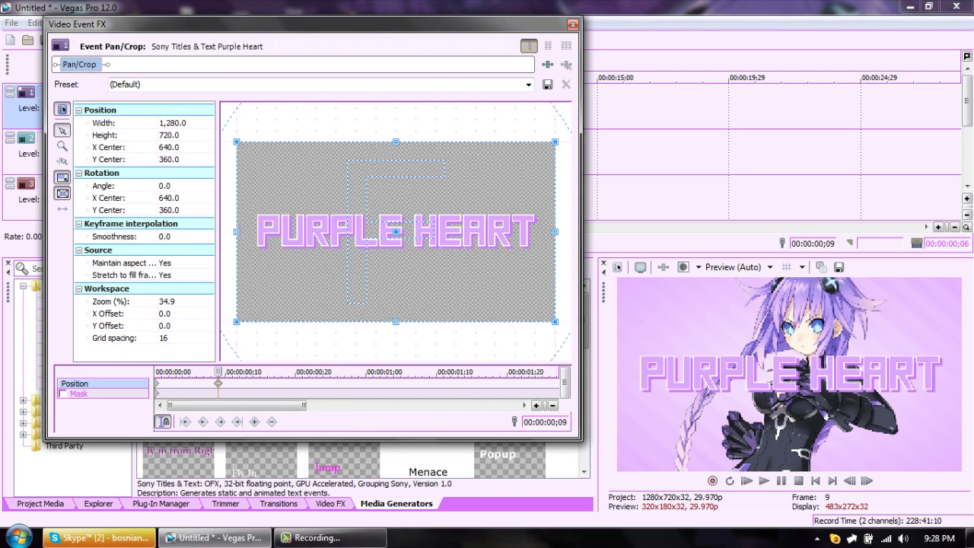
pyautogui.press('Home')
pyautogui.moveTo(396, 232); pyautogui.dragTo(75, 232)
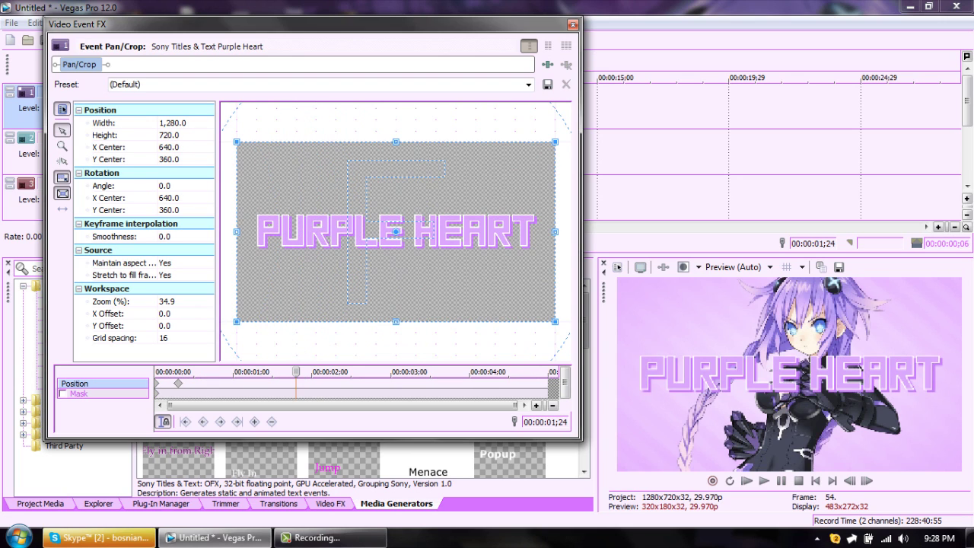
pyautogui.click(540, 372)
pyautogui.moveTo(396, 231); pyautogui.dragTo(400, 232)
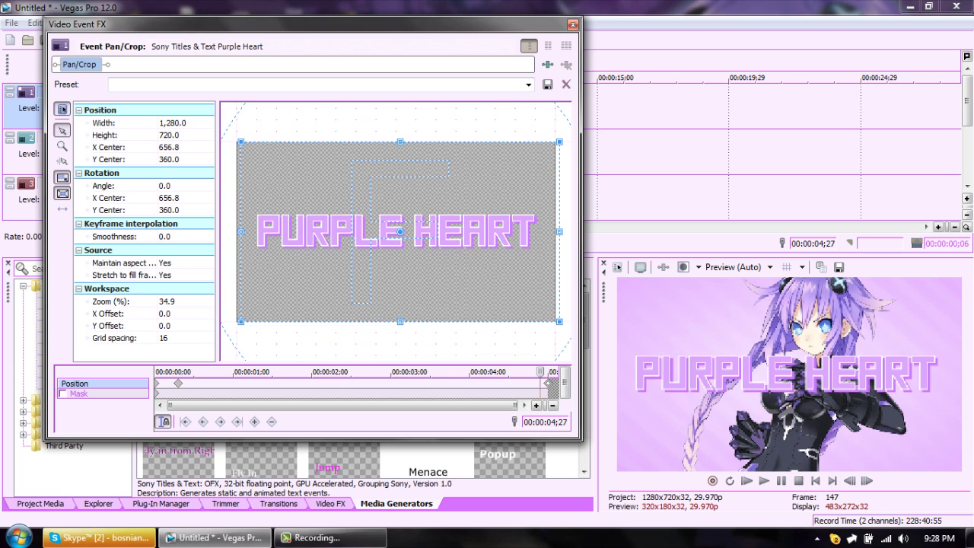
pyautogui.click(572, 25)
pyautogui.click(40, 503)
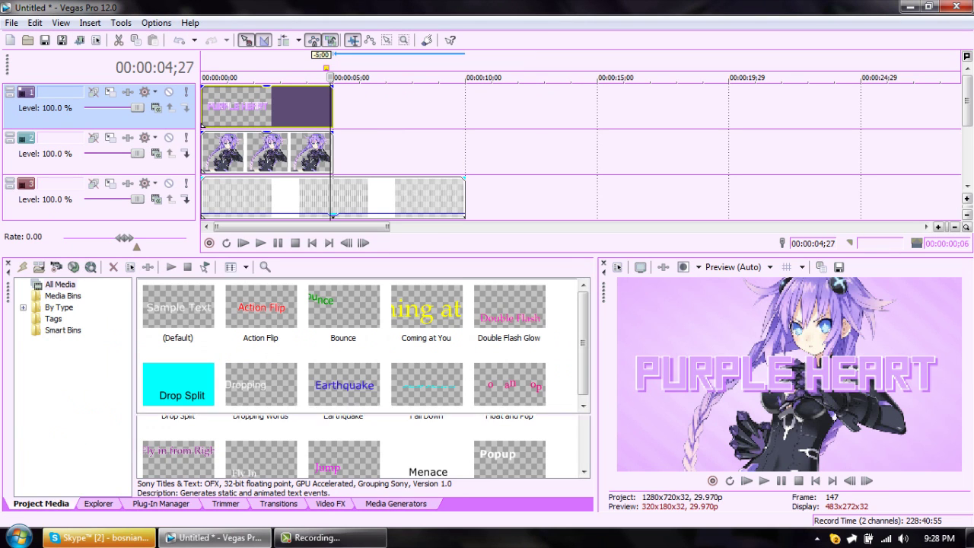
# Step: Import Overlay 1.wmv, place it on track 3, and trim it to end at 5 seconds
pyautogui.click(39, 267)
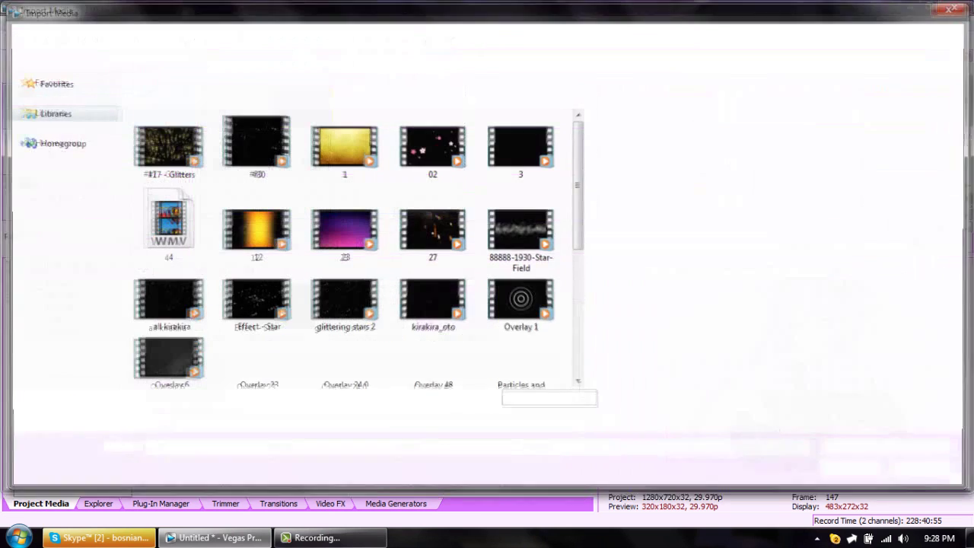
pyautogui.doubleClick(520, 301)
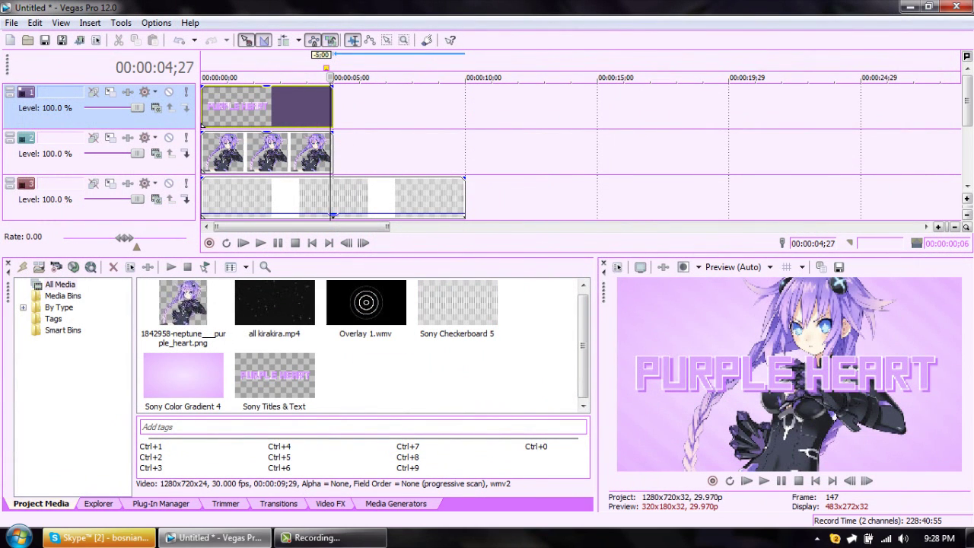
pyautogui.rightClick(486, 211)
pyautogui.click(533, 254)
pyautogui.moveTo(365, 312); pyautogui.dragTo(221, 198)
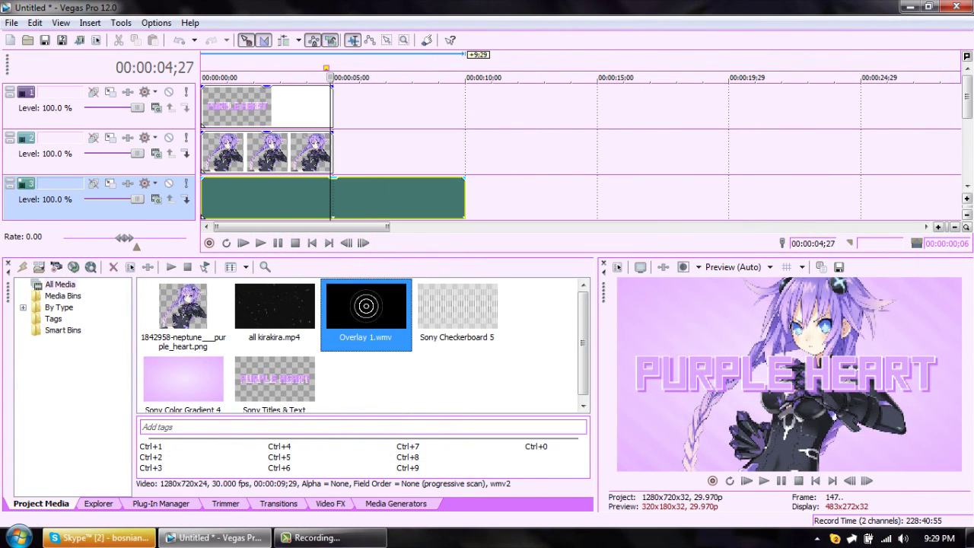
pyautogui.moveTo(464, 198); pyautogui.dragTo(332, 198)
pyautogui.scroll(-1, 533, 152)
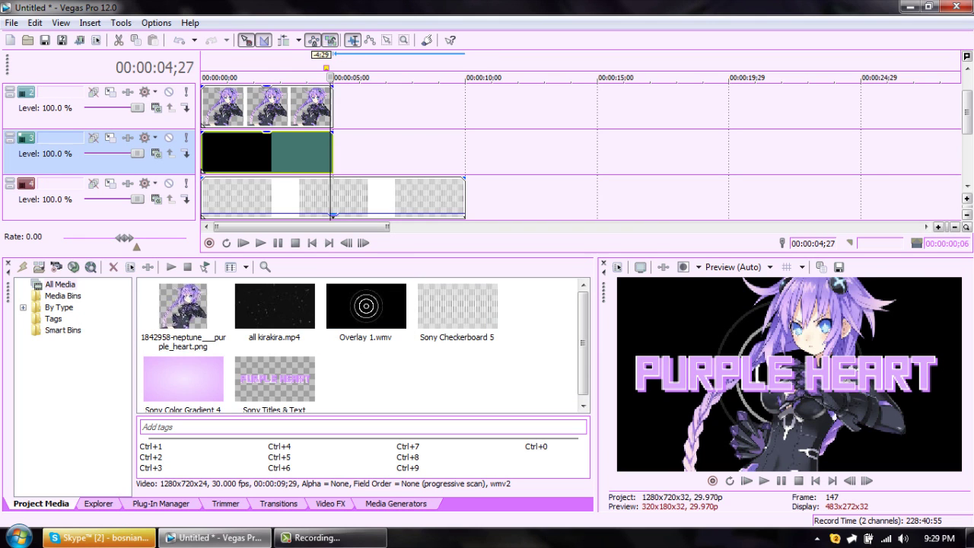
# Step: Split the stripe overlay at 5 seconds and delete the piece after it
pyautogui.click(334, 198)
pyautogui.press('s')
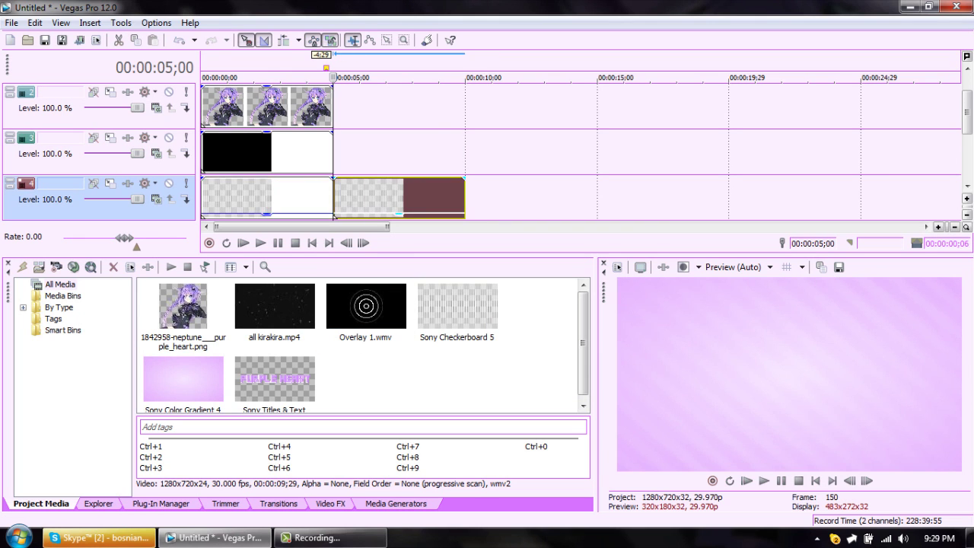
pyautogui.scroll(-1, 335, 182)
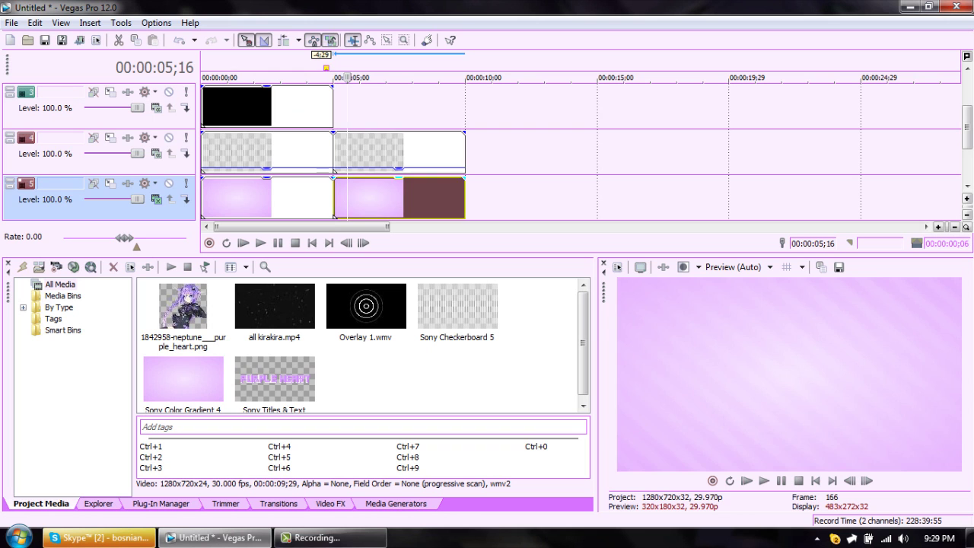
pyautogui.click(343, 156)
pyautogui.press('Delete')
pyautogui.scroll(1, 335, 170)
# Step: Set the ring overlay track's compositing mode to Screen
pyautogui.click(278, 152)
pyautogui.click(156, 153)
pyautogui.click(185, 277)
# Step: Zoom the ring overlay in via Pan/Crop to 984.3 × 553.7
pyautogui.rightClick(304, 161)
pyautogui.click(327, 160)
pyautogui.scroll(5, 395, 231)
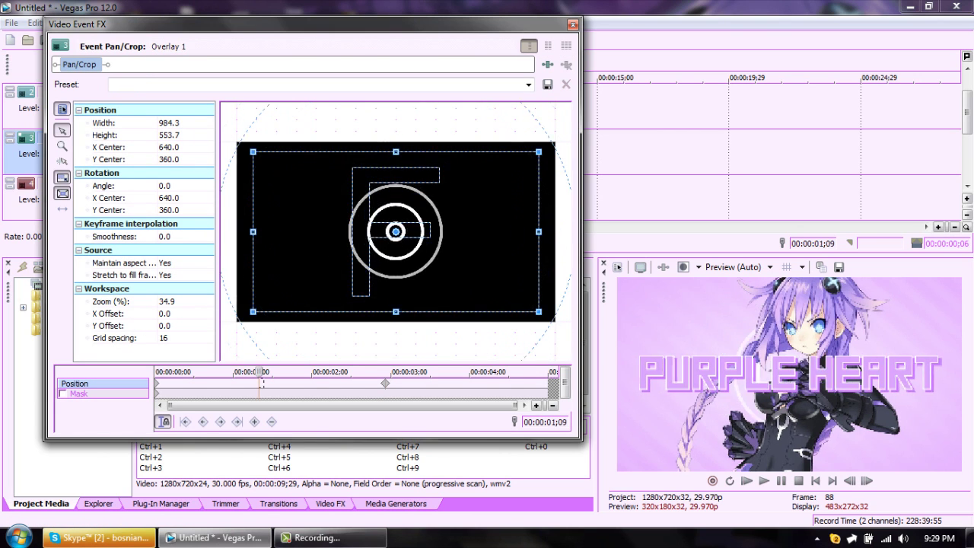
pyautogui.press('Home')
pyautogui.scroll(5, 396, 231)
pyautogui.hotkey('alt', 'F4')
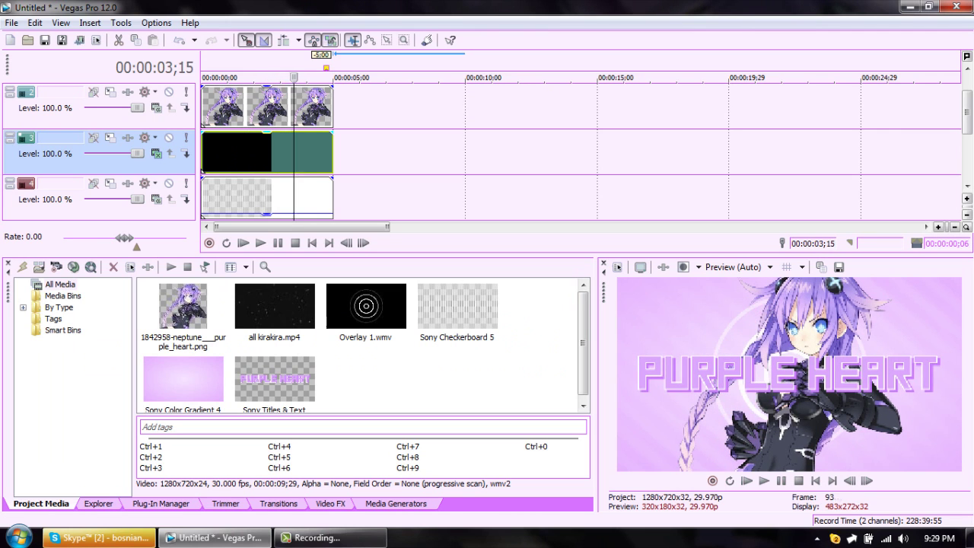
# Step: Set the ring overlay event's opacity to about 50%
pyautogui.moveTo(266, 133); pyautogui.dragTo(266, 156)
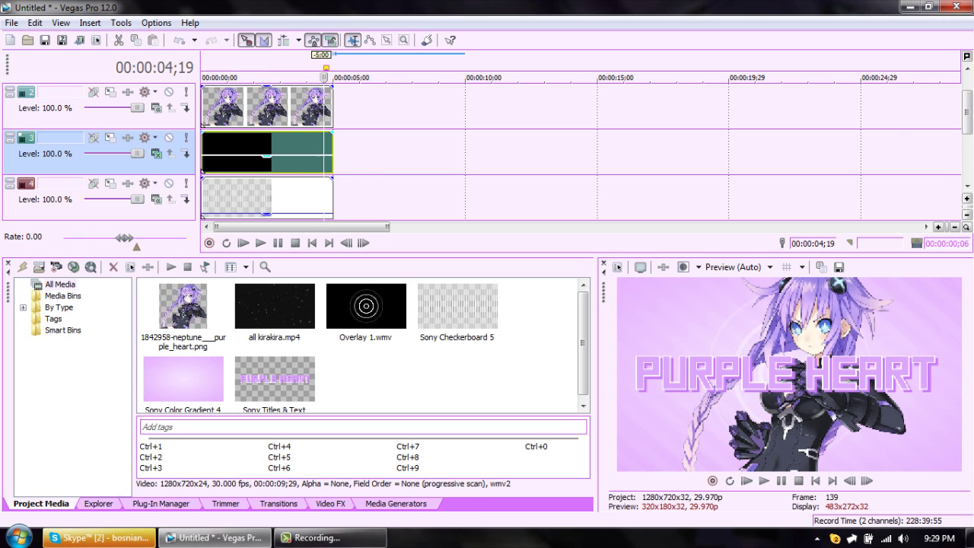
pyautogui.moveTo(270, 156); pyautogui.dragTo(274, 152)
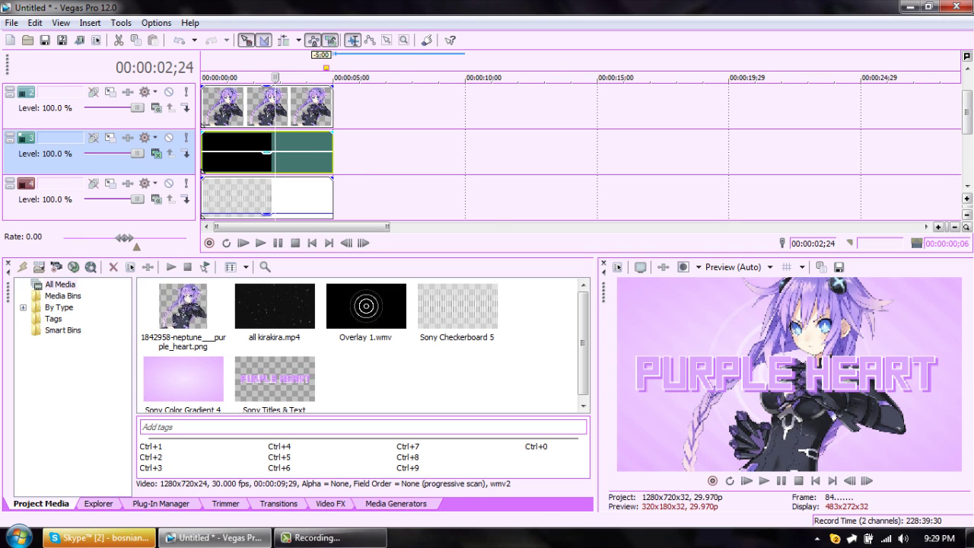
pyautogui.hotkey('alt', '8')
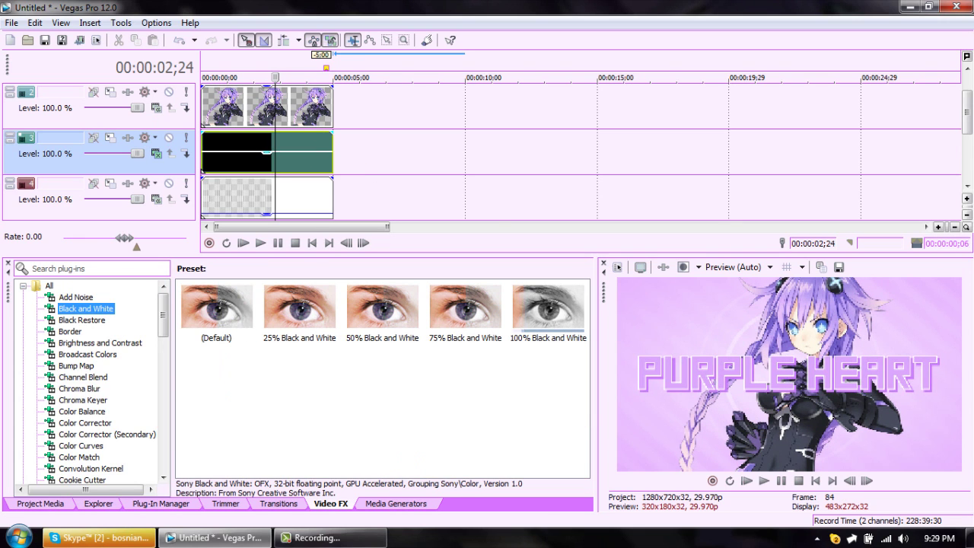
# Step: Duplicate the Neptune image track and show the saved filter packages
pyautogui.rightClick(384, 118)
pyautogui.click(426, 239)
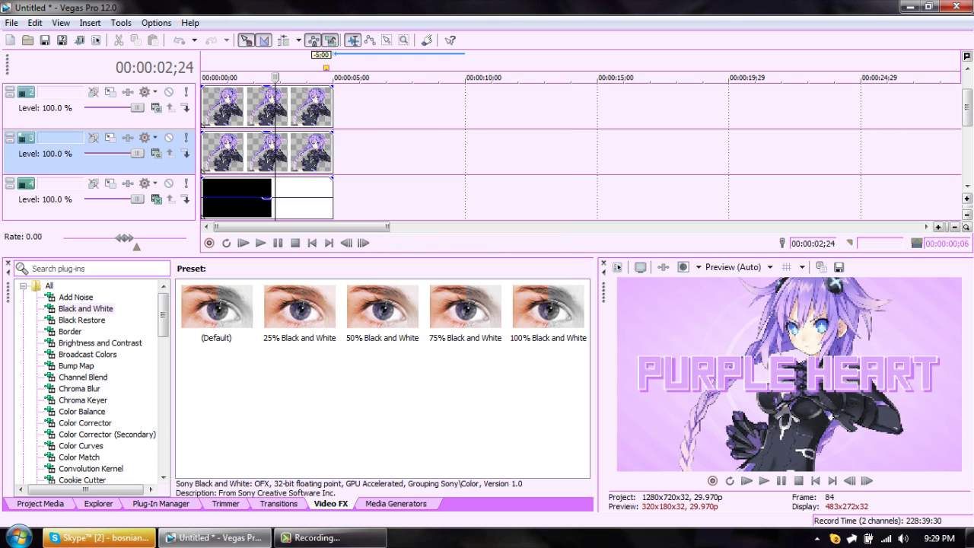
pyautogui.hotkey('ctrl', 'alt', '1')
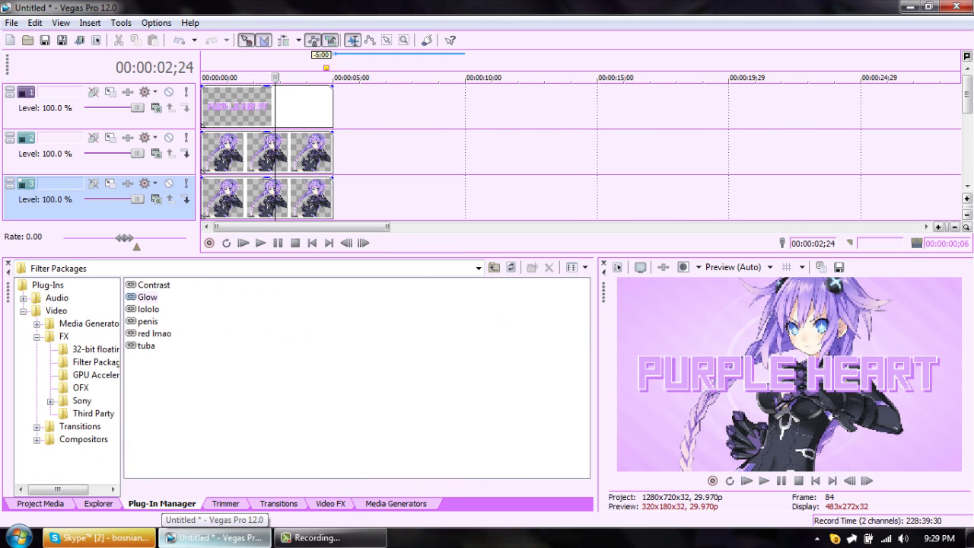
# Step: Apply the saved Sony Glow package (intensity 20) to the Neptune event and preview from 3;28
pyautogui.press('Return')
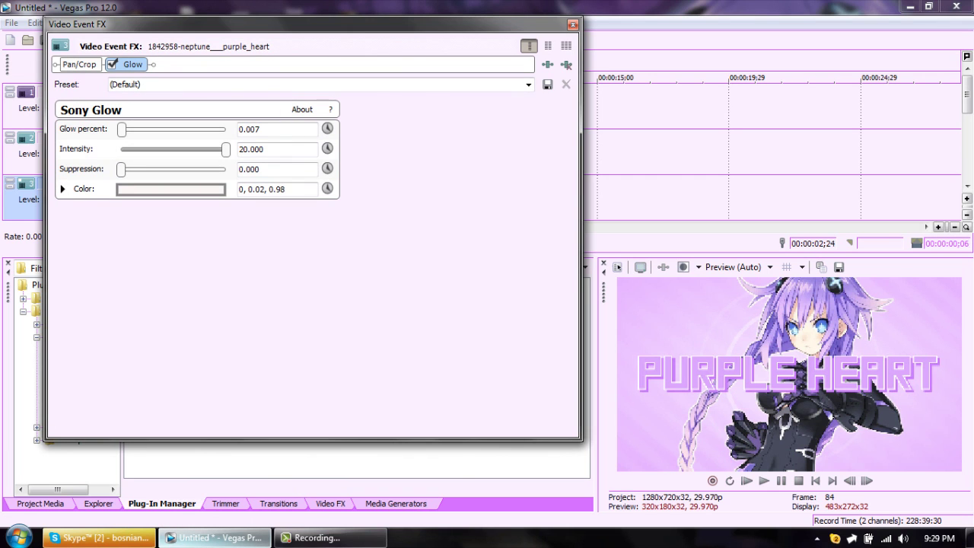
pyautogui.press('Escape')
pyautogui.hotkey('alt', '8')
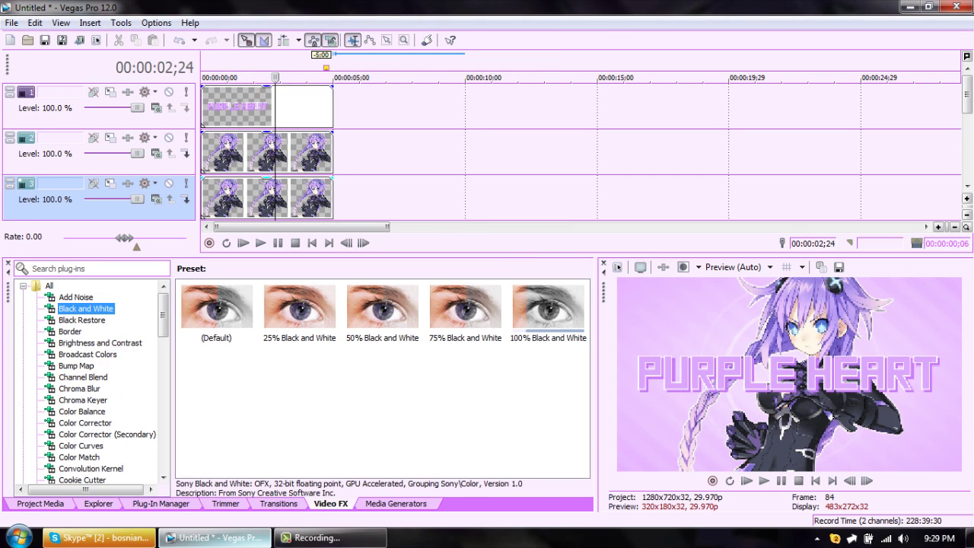
pyautogui.press('space')
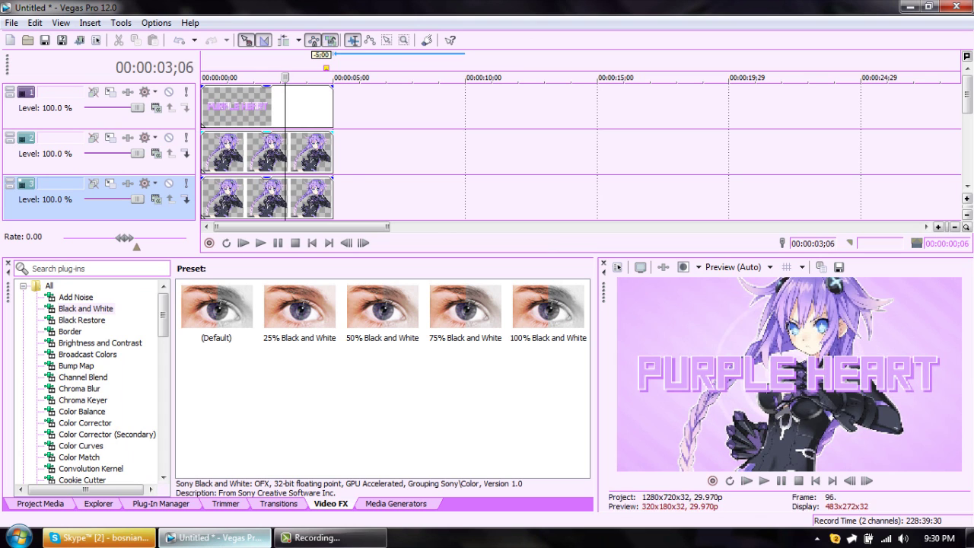
# Step: Put all kirakira.mp4 on a new top video track and delete its audio
pyautogui.rightClick(364, 119)
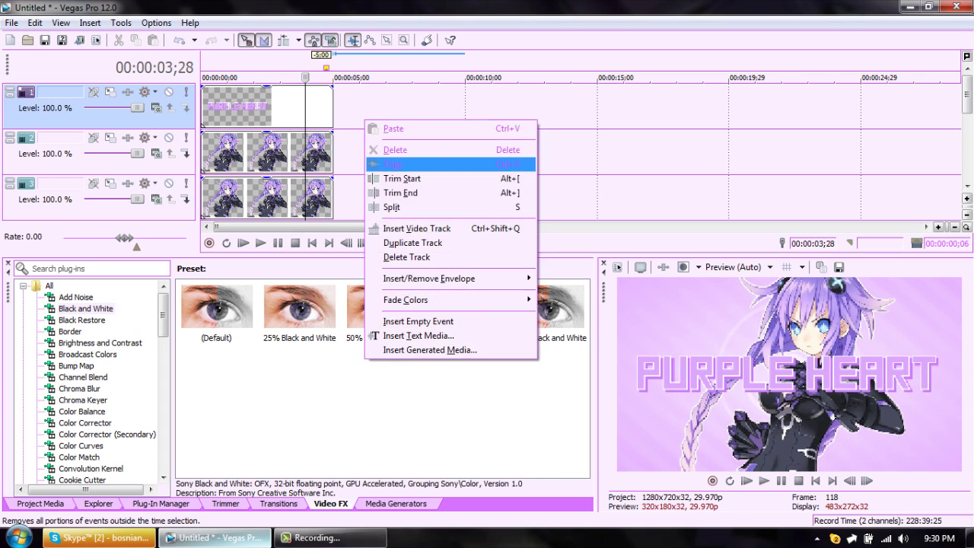
pyautogui.click(411, 228)
pyautogui.hotkey('alt', '1')
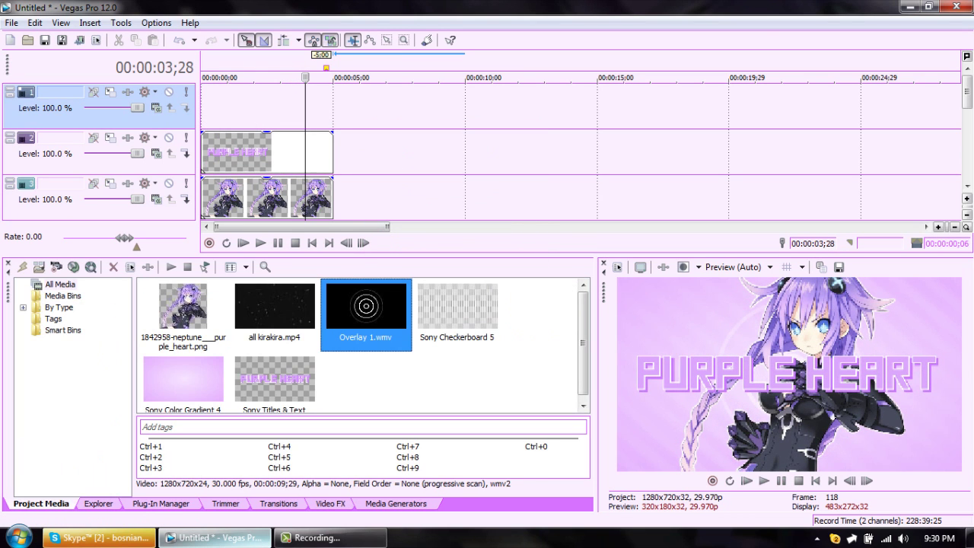
pyautogui.moveTo(274, 308); pyautogui.dragTo(229, 106)
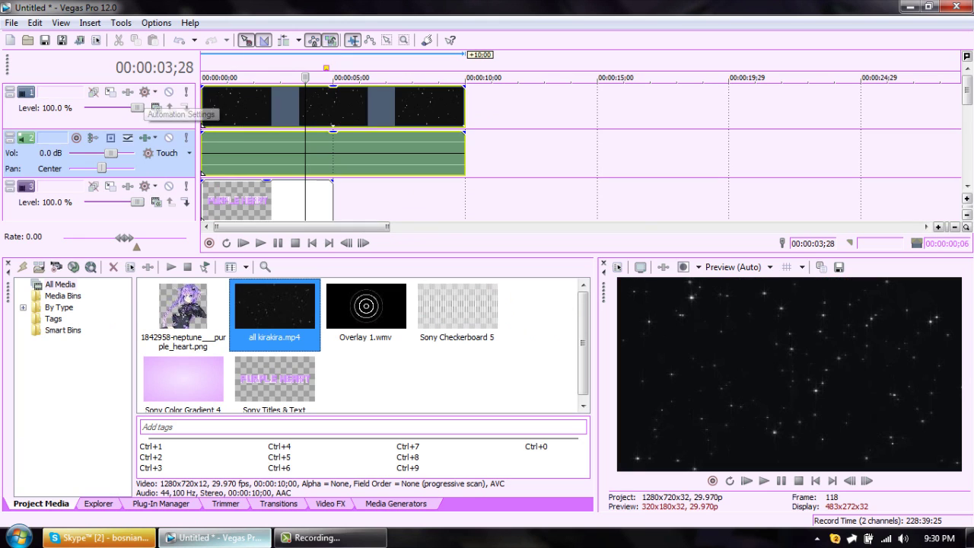
pyautogui.press('Delete')
# Step: Trim the sparkle clip to 5 s, set Screen compositing and lower opacity to 96%
pyautogui.moveTo(464, 106); pyautogui.dragTo(333, 107)
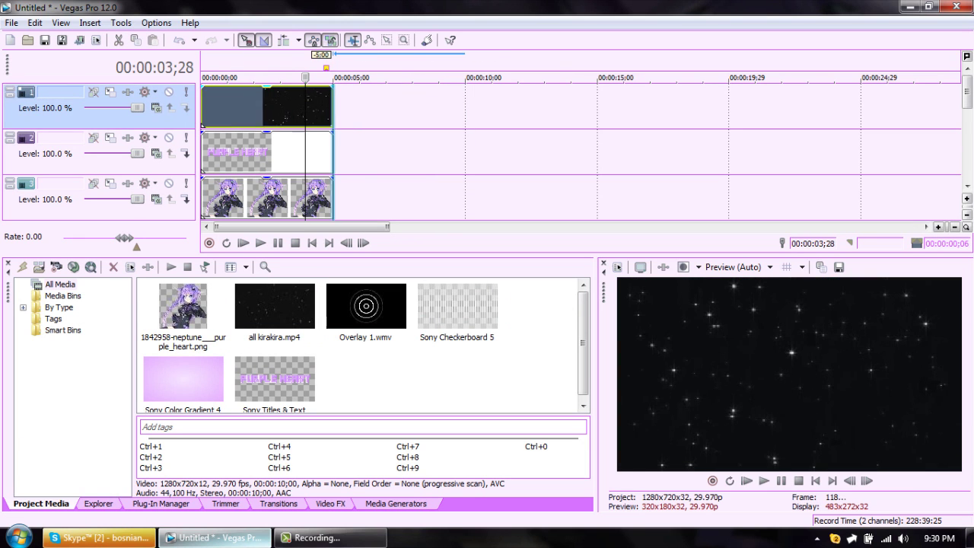
pyautogui.click(156, 107)
pyautogui.click(185, 232)
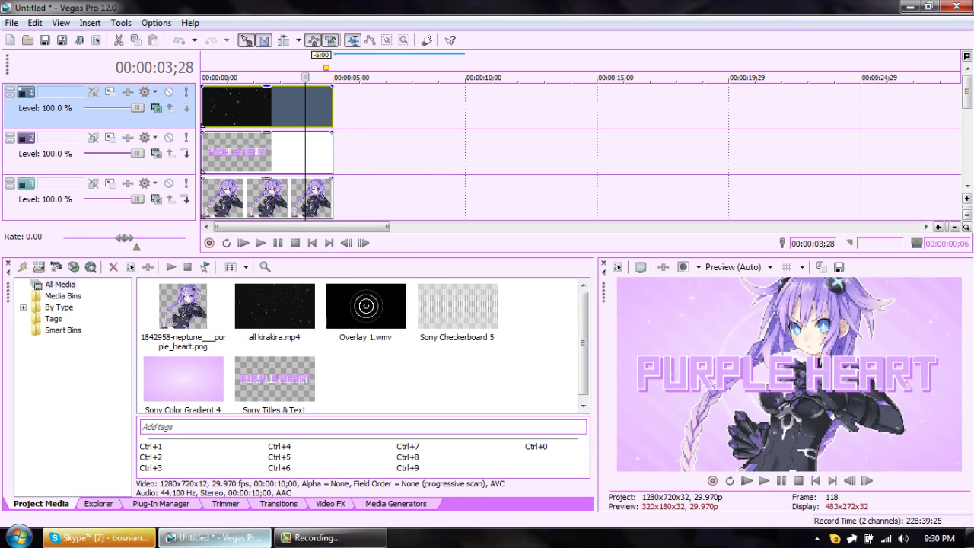
pyautogui.moveTo(270, 86); pyautogui.dragTo(270, 100)
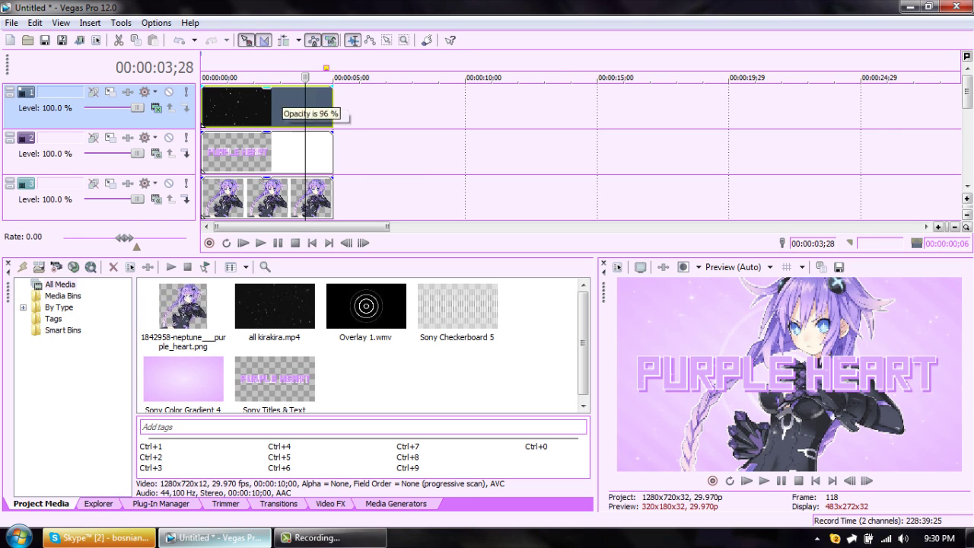
pyautogui.rightClick(337, 108)
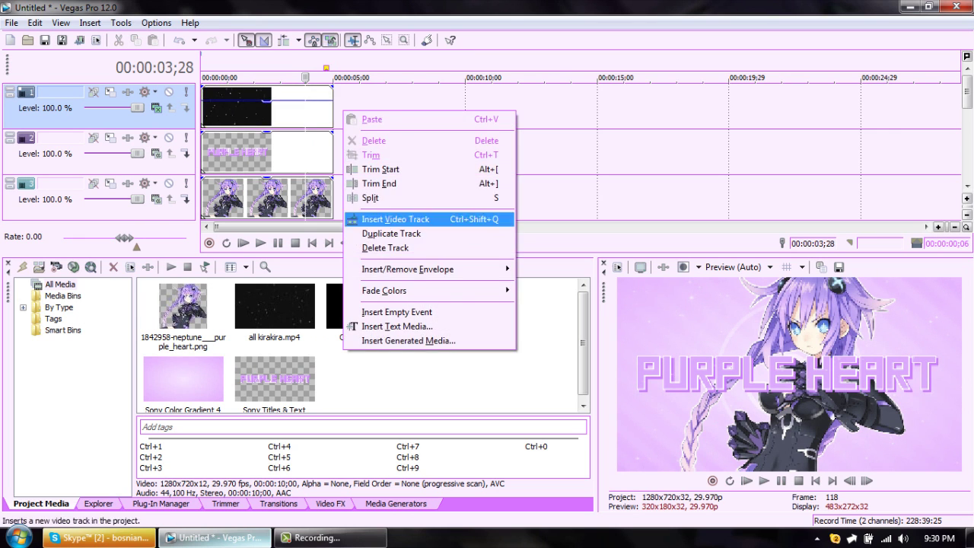
# Step: Place an Elliptical Transparent to Black Color Gradient on a new top track and pull its outer point inward
pyautogui.click(348, 218)
pyautogui.click(396, 503)
pyautogui.click(83, 297)
pyautogui.click(83, 308)
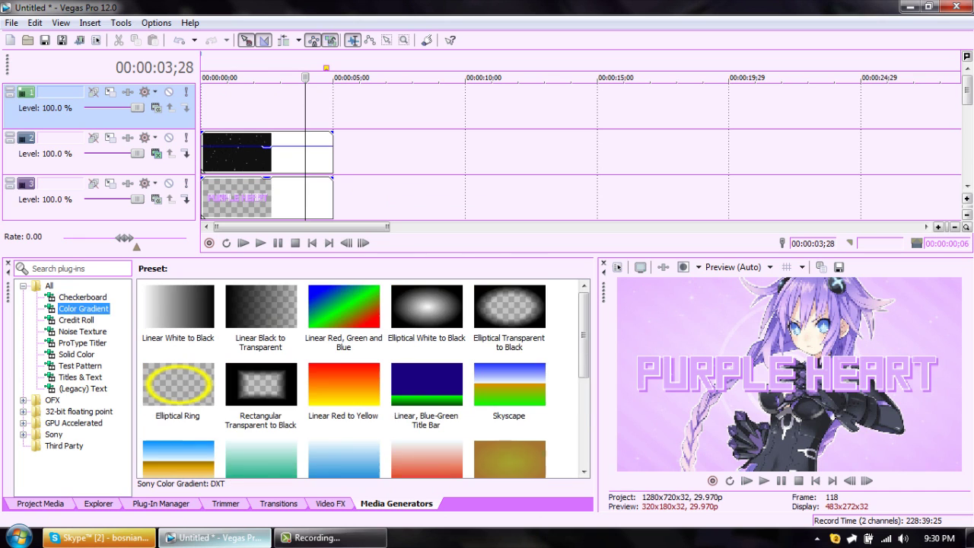
pyautogui.moveTo(509, 312); pyautogui.dragTo(213, 107)
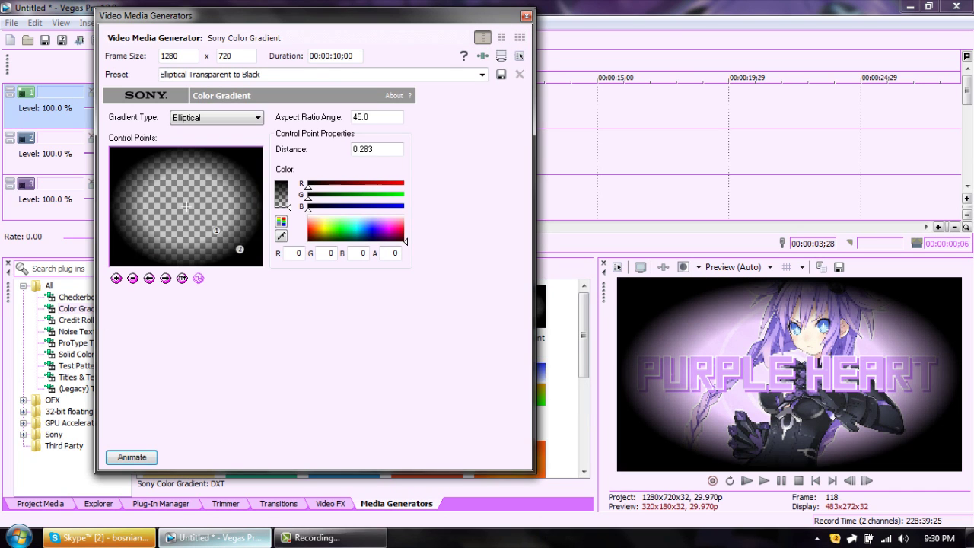
pyautogui.moveTo(239, 249); pyautogui.dragTo(186, 206)
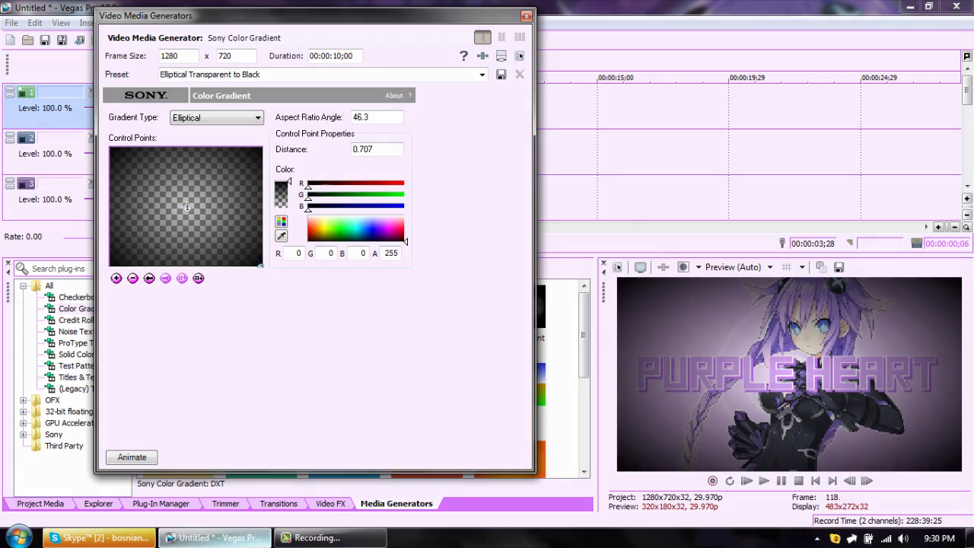